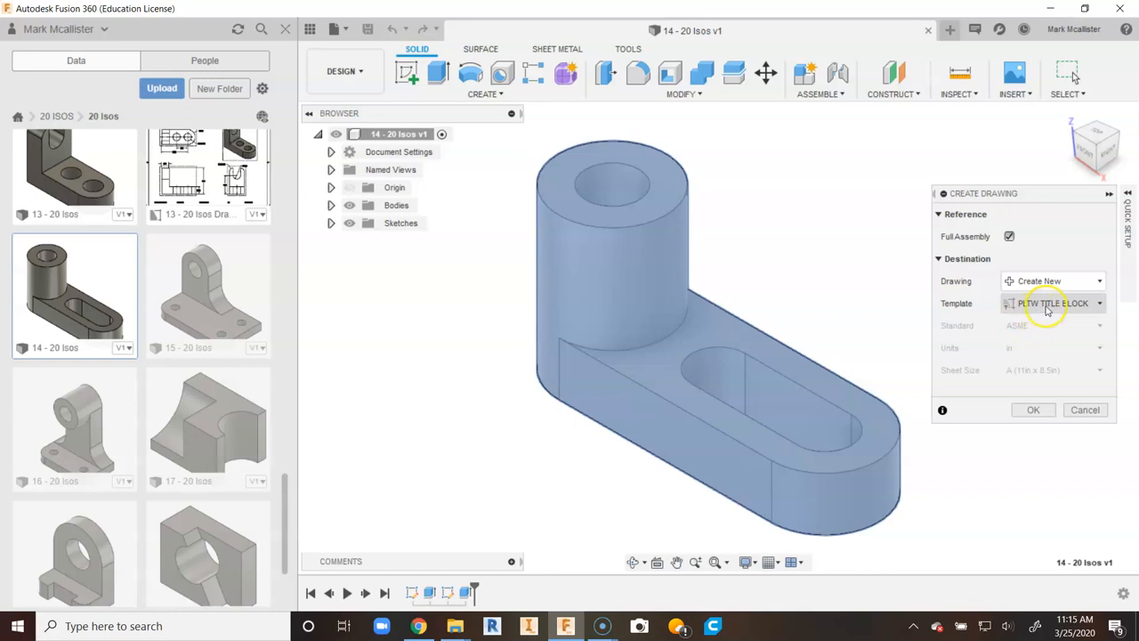
# Create a drawing from the PLTW TITLE BLOCK template and place a 1:3 front base view in the sheet's lower-left area.
pyautogui.click(1032, 409)
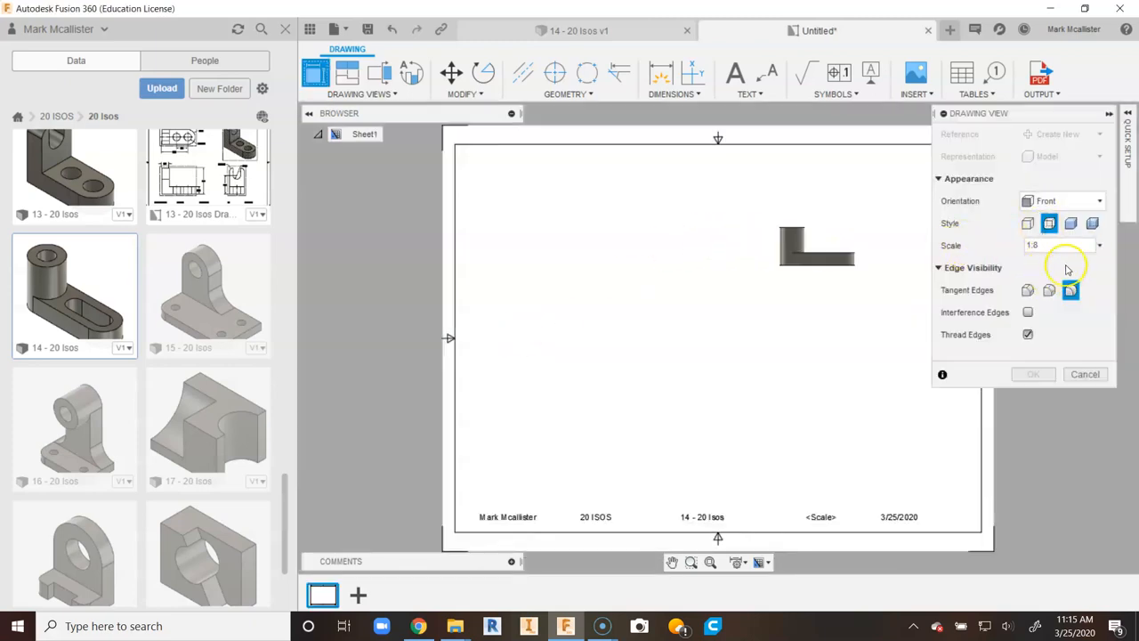
pyautogui.click(1100, 245)
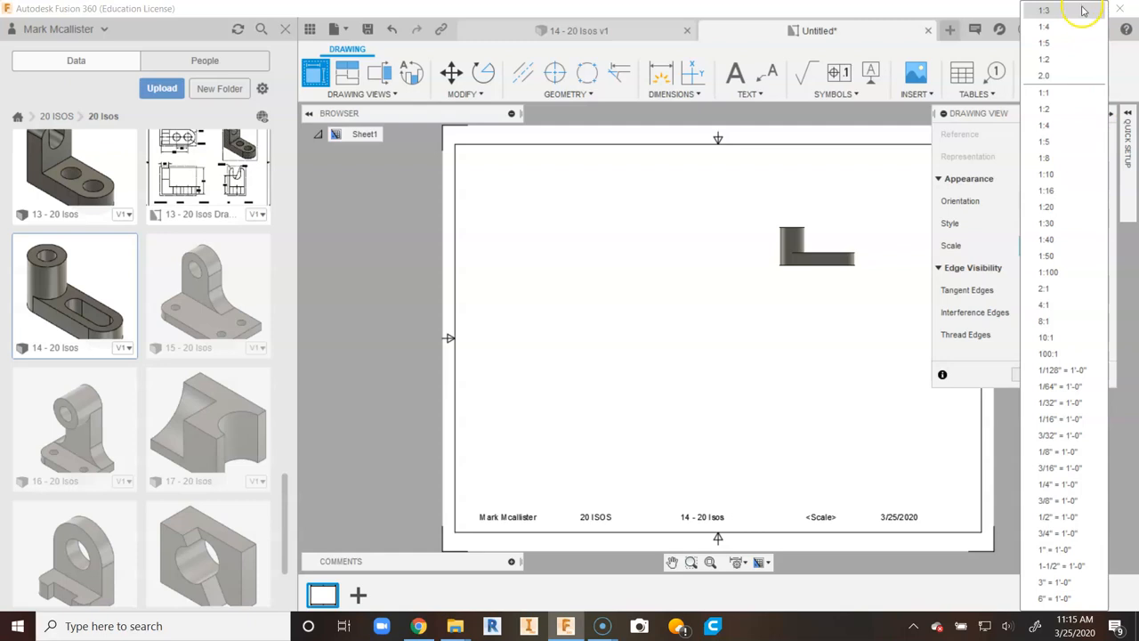
pyautogui.click(1082, 21)
pyautogui.click(587, 428)
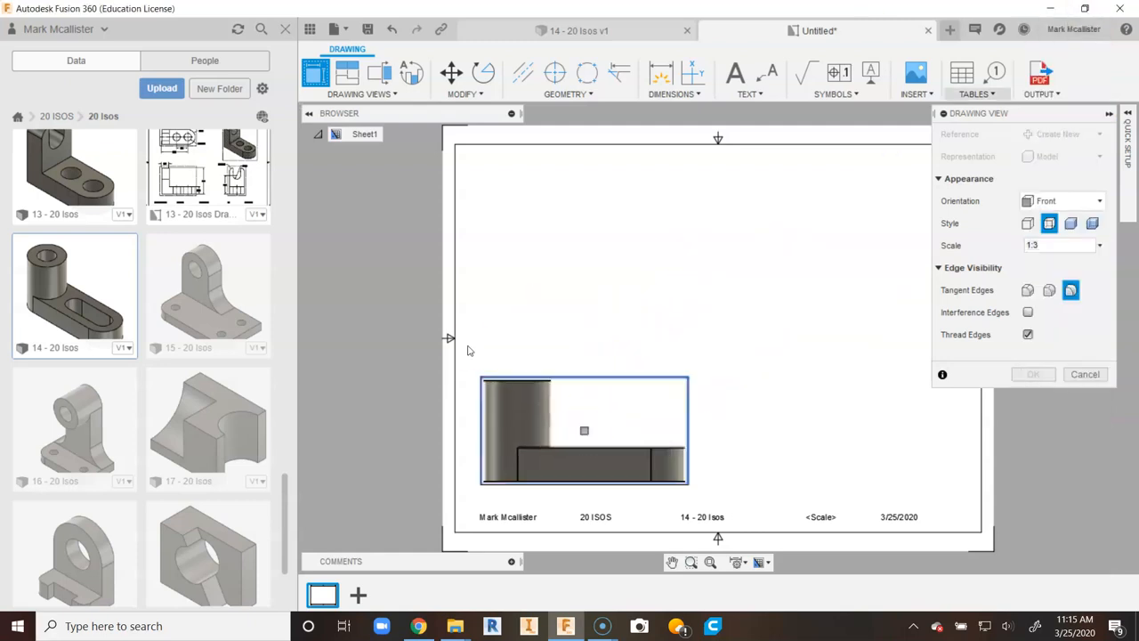
pyautogui.click(1030, 374)
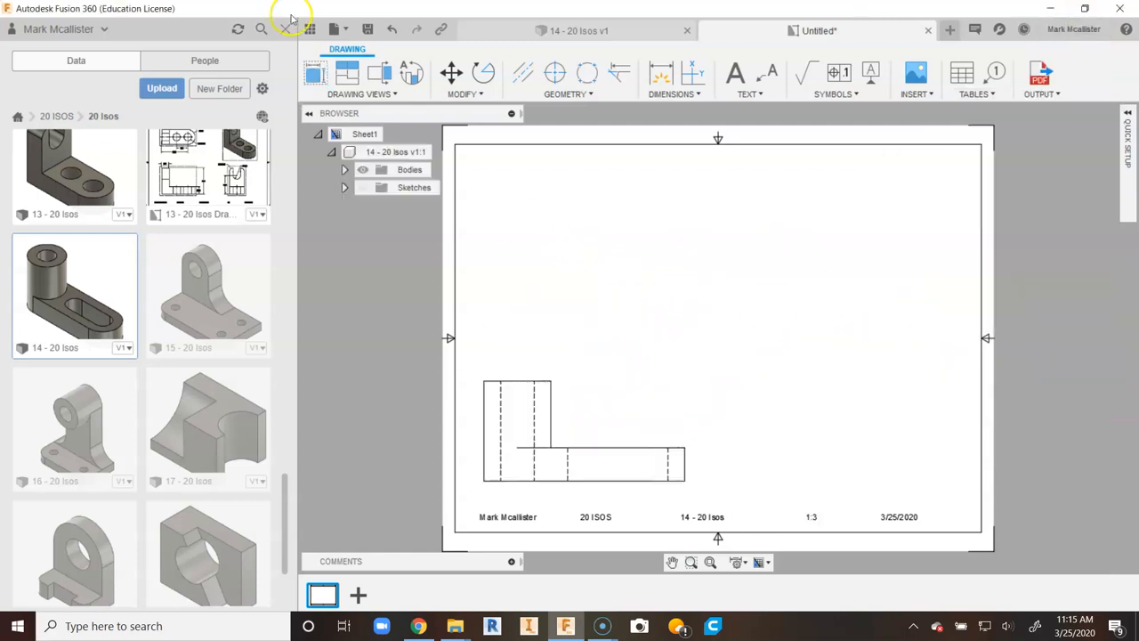
# Project a top view, a right side view and an isometric view from the front view.
pyautogui.click(347, 73)
pyautogui.click(652, 402)
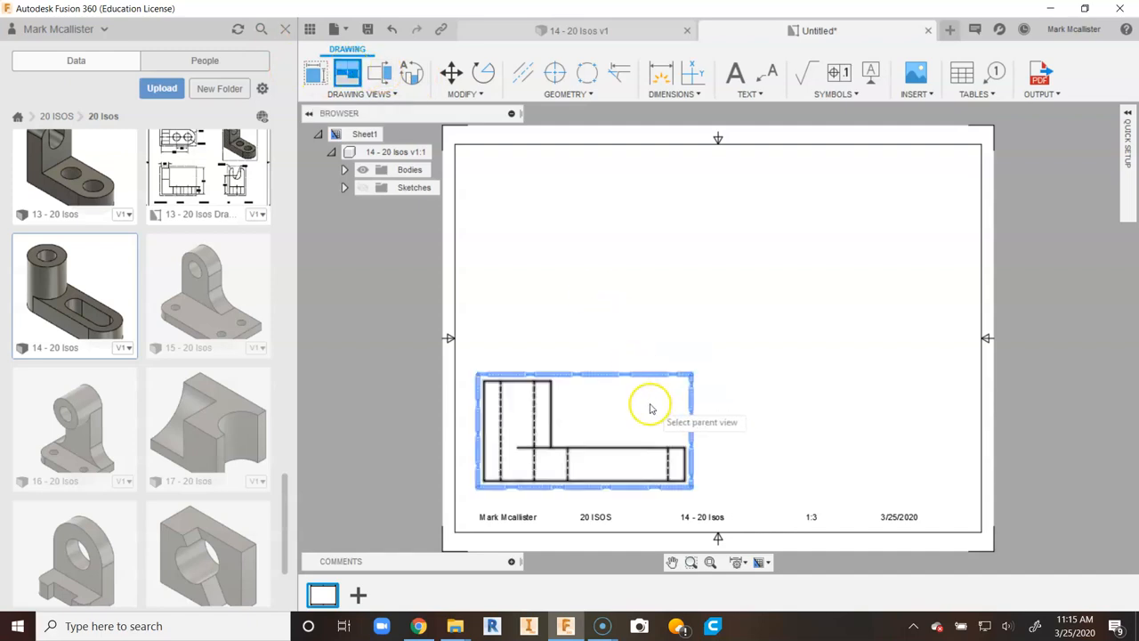
pyautogui.click(580, 222)
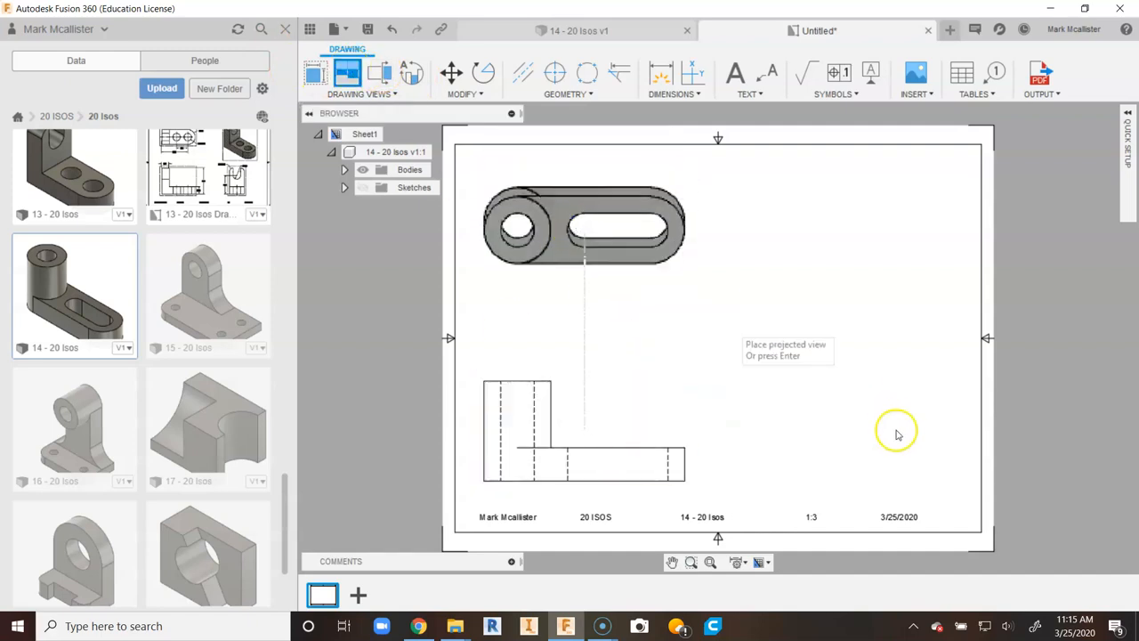
pyautogui.click(851, 438)
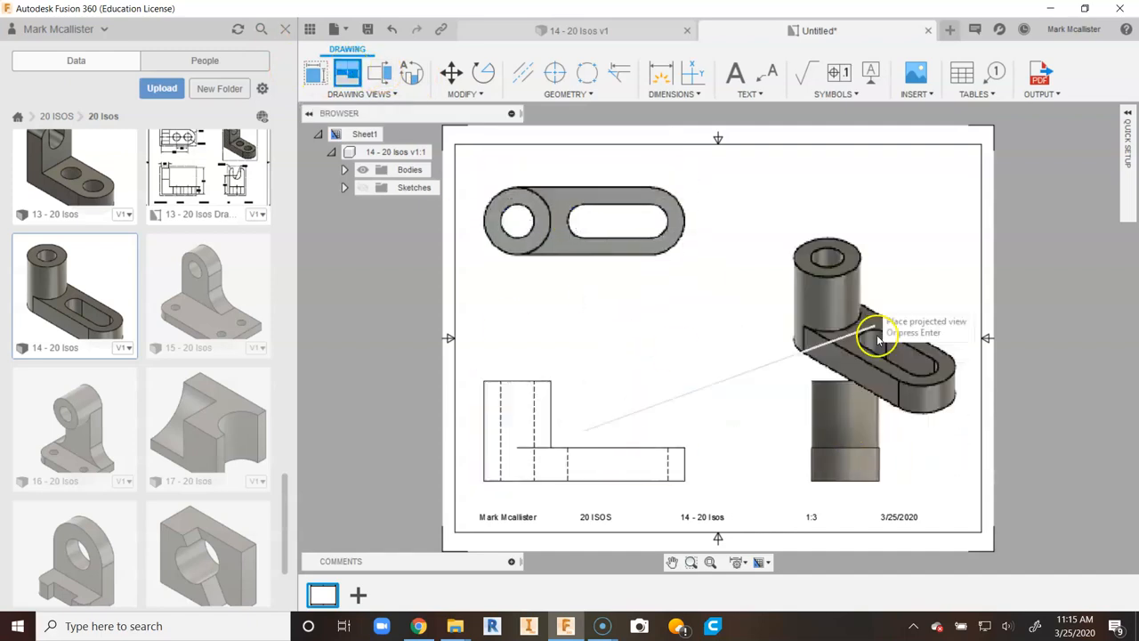
pyautogui.rightClick(850, 241)
pyautogui.click(881, 235)
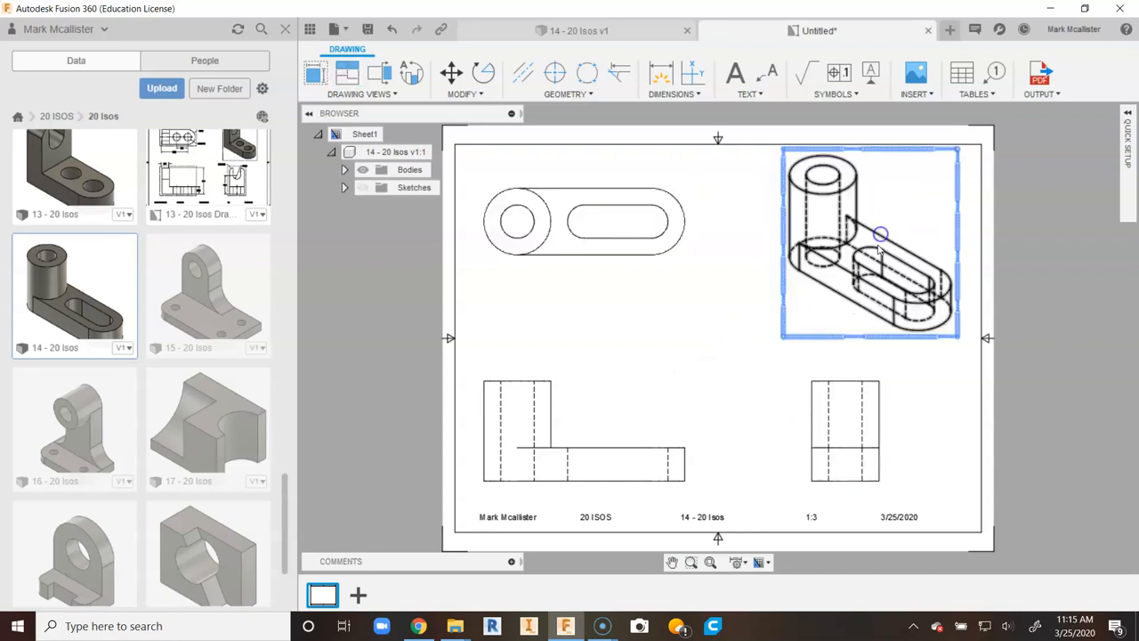
# Set the isometric view's style to Shaded.
pyautogui.doubleClick(847, 337)
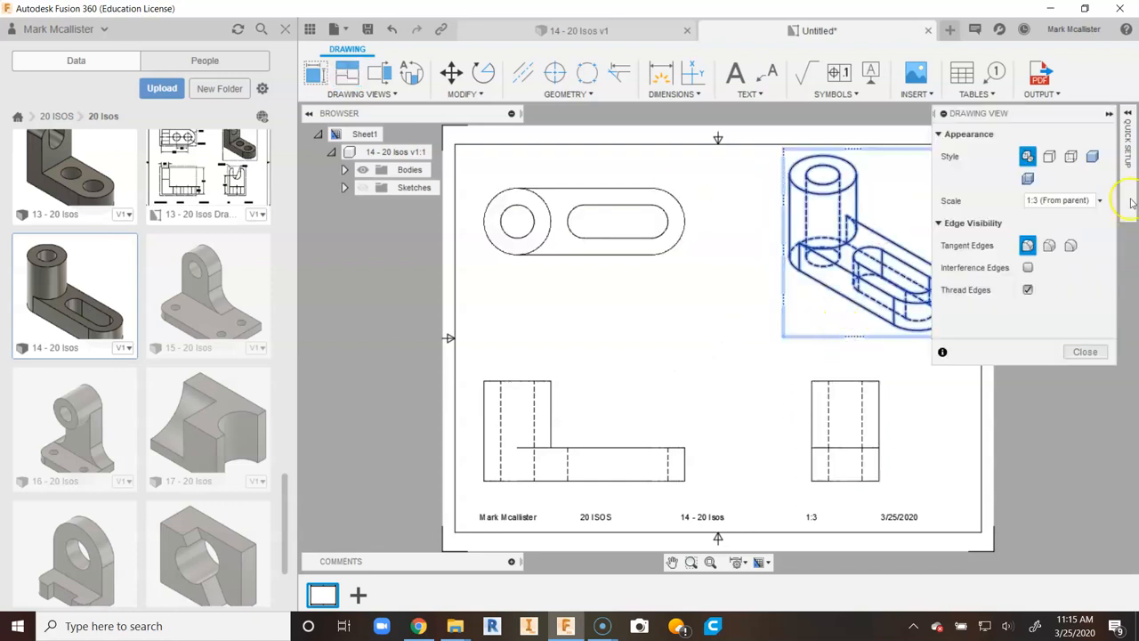
pyautogui.click(1093, 156)
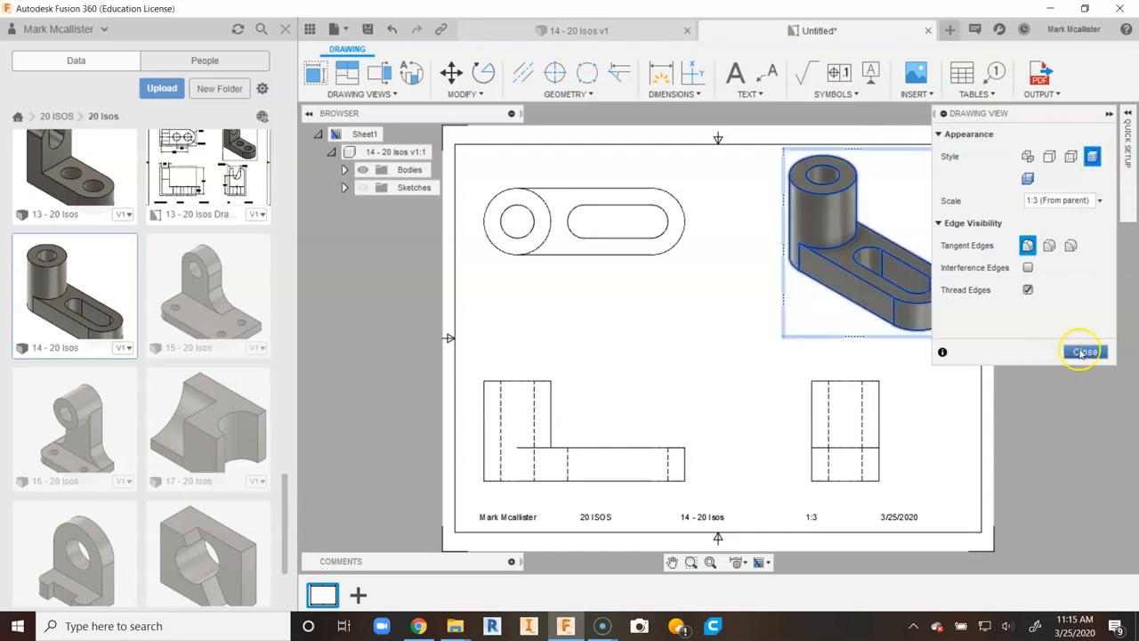
pyautogui.click(1085, 351)
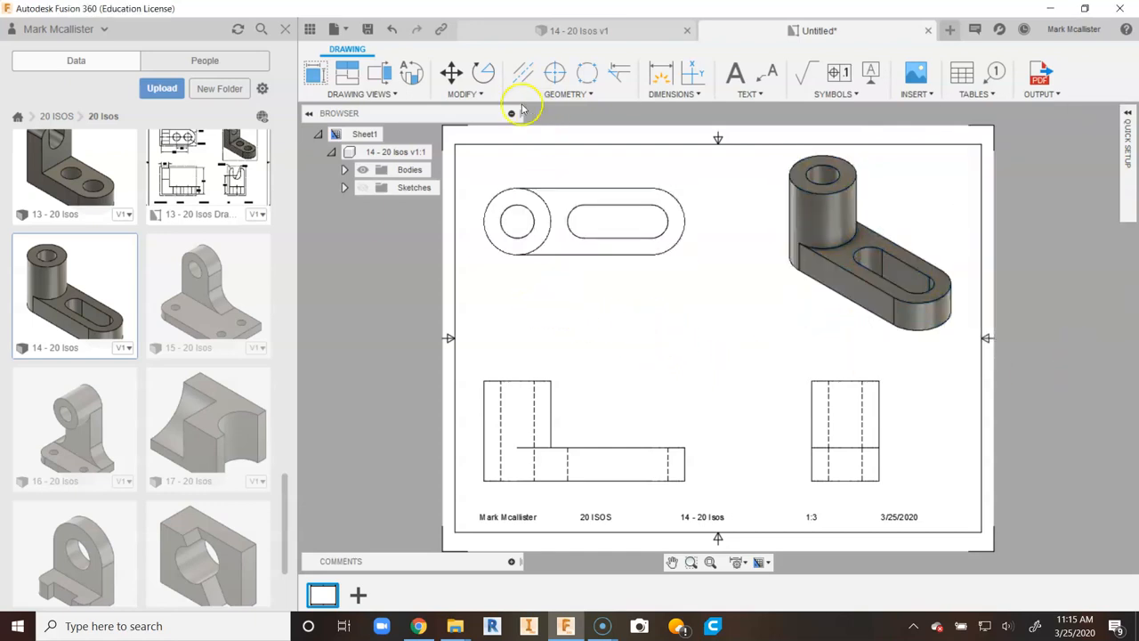
# Add center marks to the cylinder's hole and the slot's rounded ends in the top view.
pyautogui.click(554, 72)
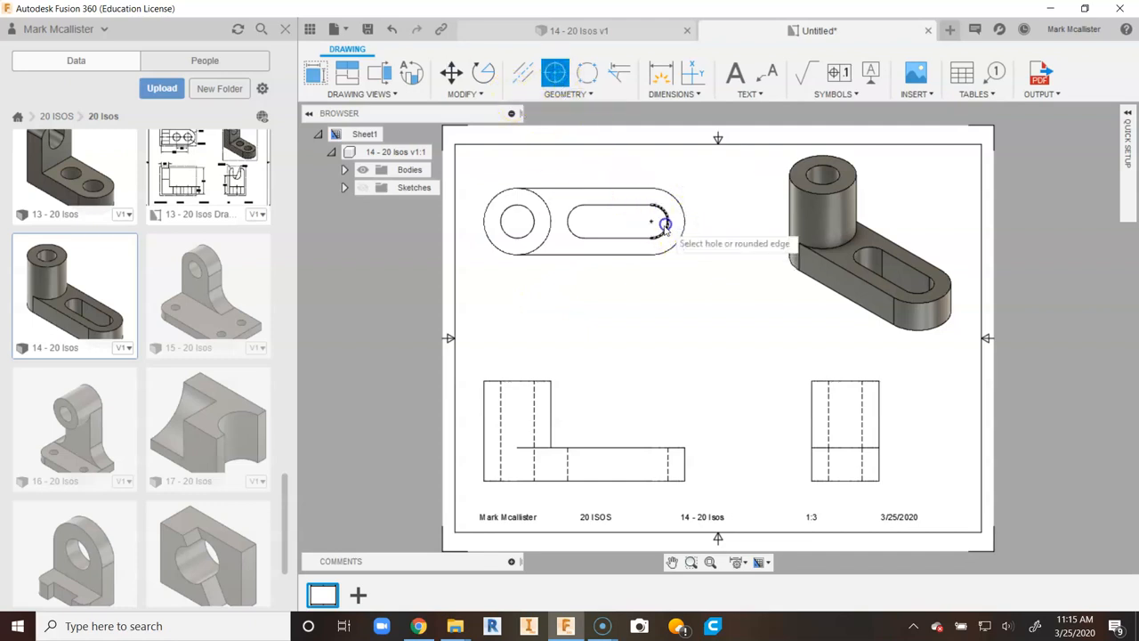
pyautogui.click(570, 221)
pyautogui.click(535, 228)
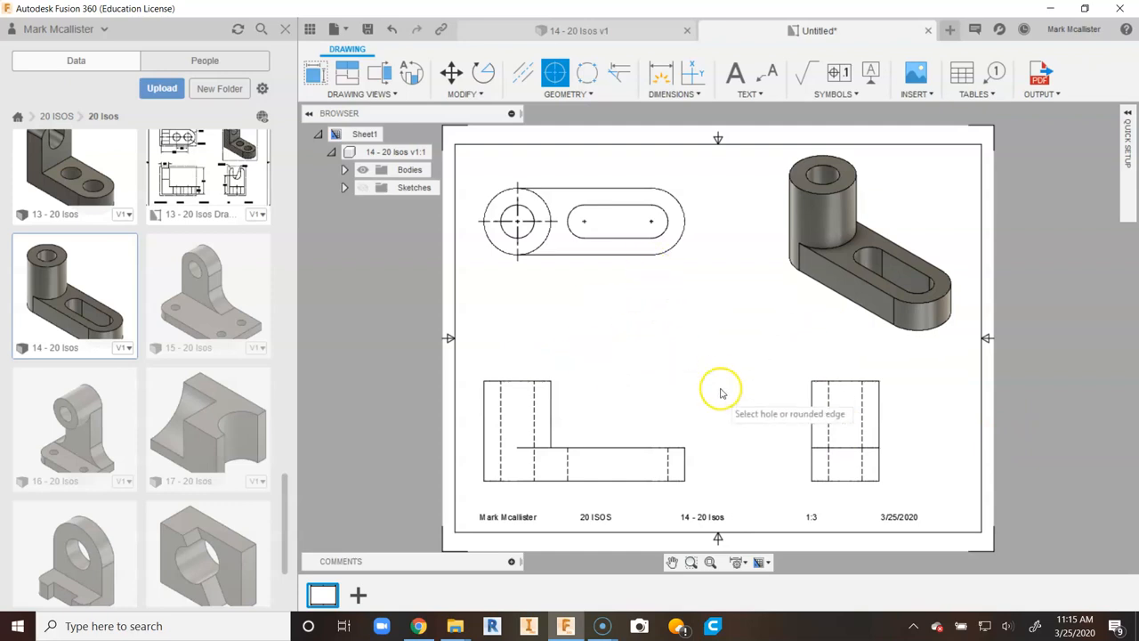
pyautogui.rightClick(522, 300)
pyautogui.click(546, 303)
# Add centerlines between the hole's hidden edges in the front view and the right side view.
pyautogui.click(523, 75)
pyautogui.click(534, 427)
pyautogui.click(500, 425)
pyautogui.click(862, 419)
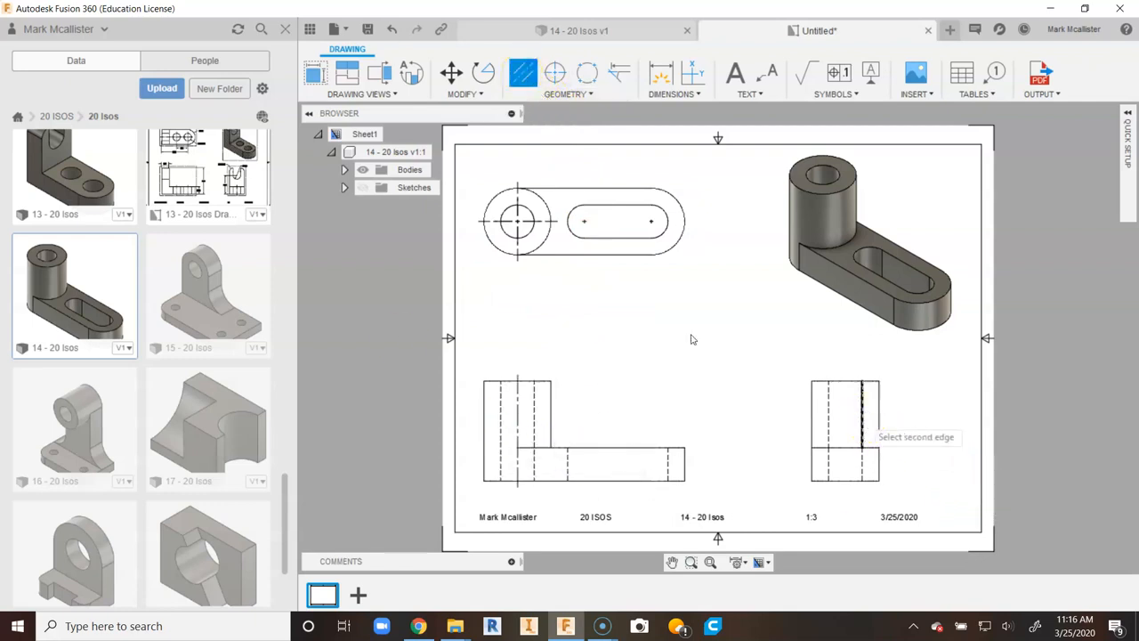
pyautogui.click(828, 425)
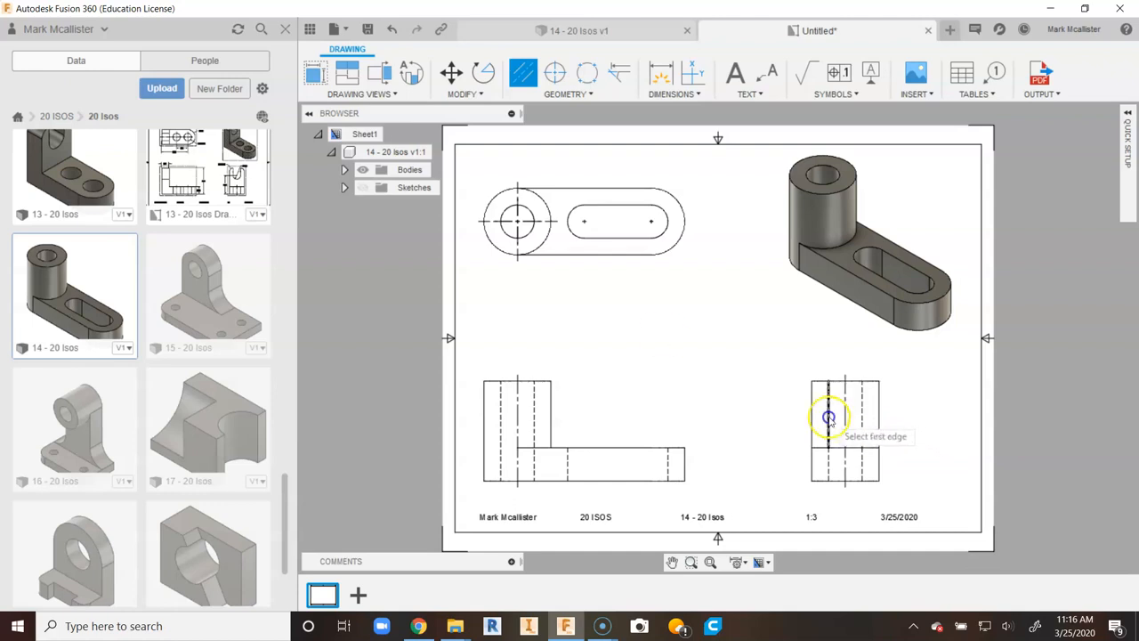
pyautogui.rightClick(598, 338)
pyautogui.click(654, 340)
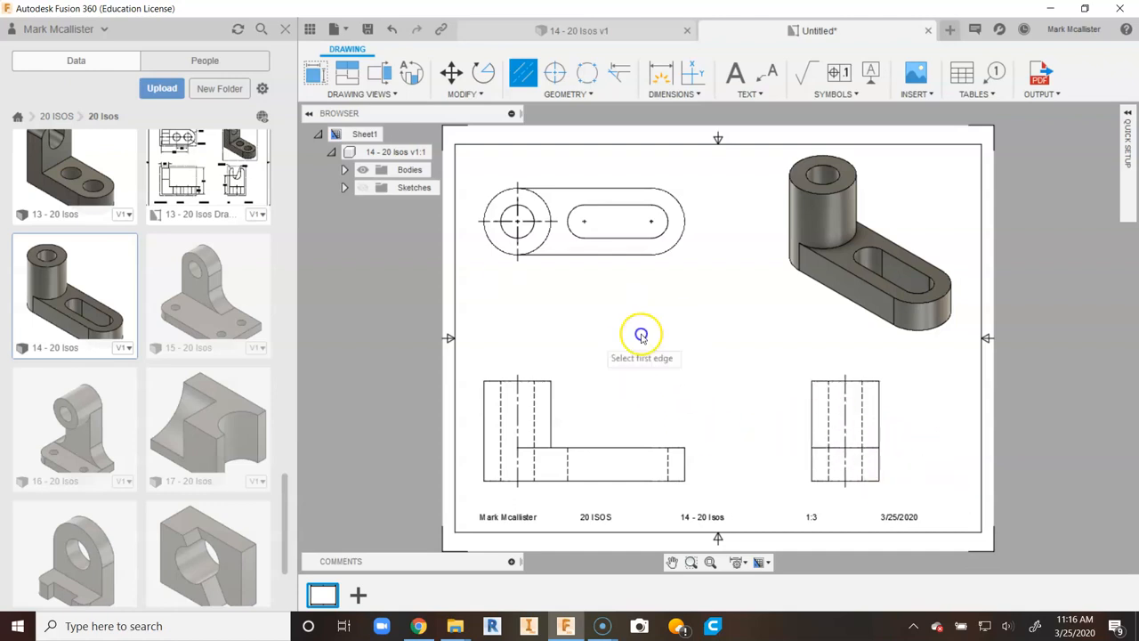
# Dimension the radius of the arm's outer rounded end in the top view.
pyautogui.scroll(4, 635, 348)
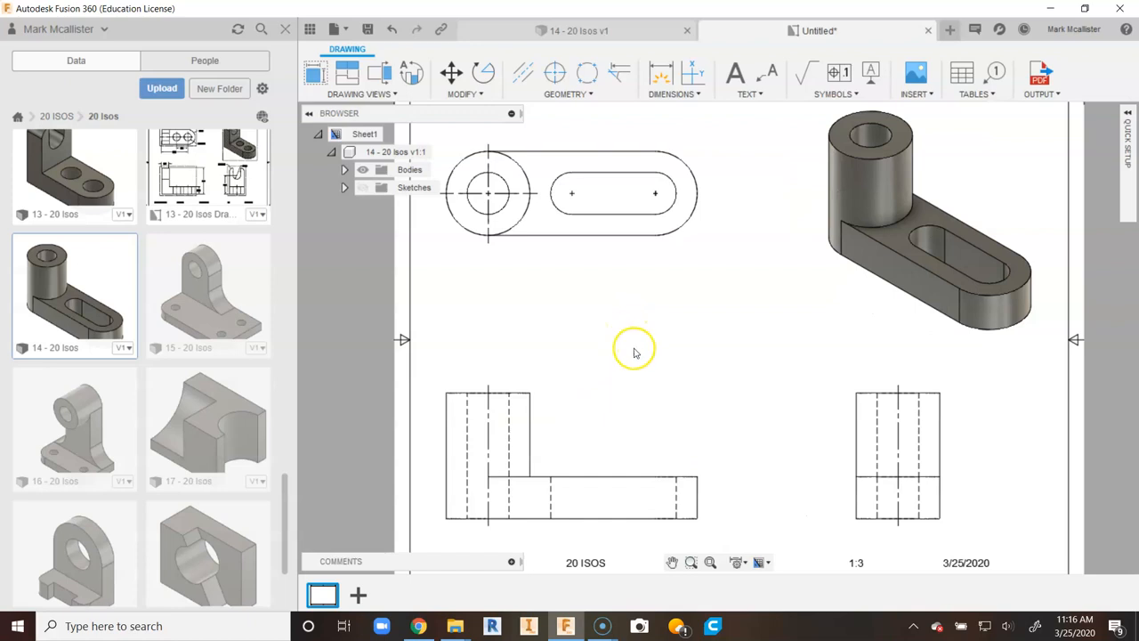
pyautogui.moveTo(673, 419); pyautogui.dragTo(694, 277, button='middle')
pyautogui.click(629, 271)
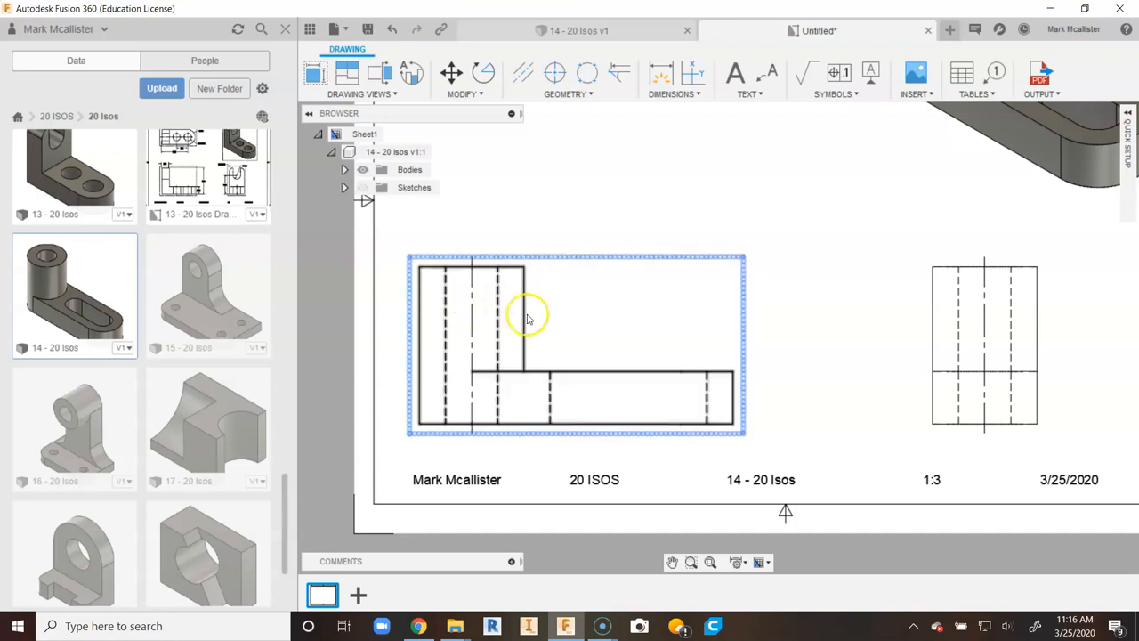
pyautogui.scroll(-4, 534, 317)
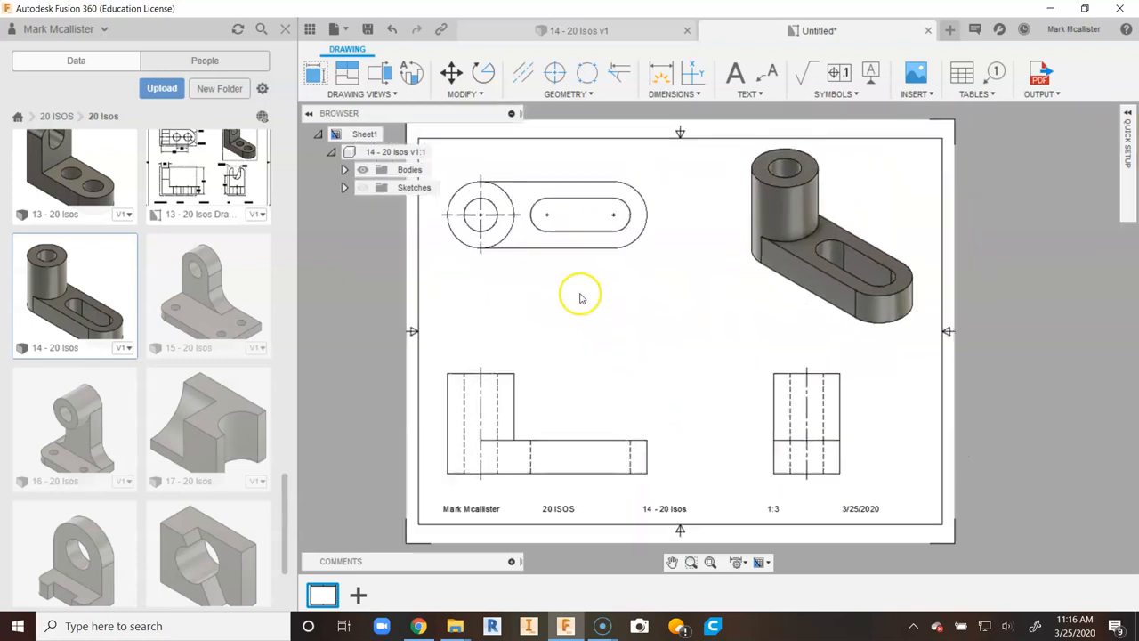
pyautogui.moveTo(699, 249); pyautogui.dragTo(675, 306, button='middle')
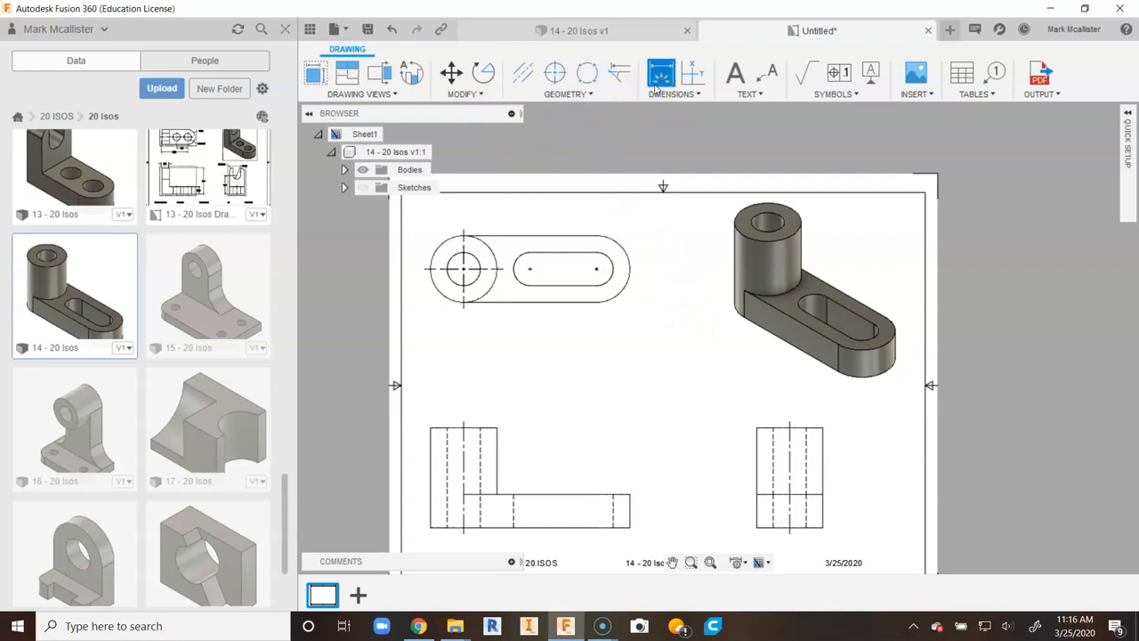
pyautogui.click(627, 244)
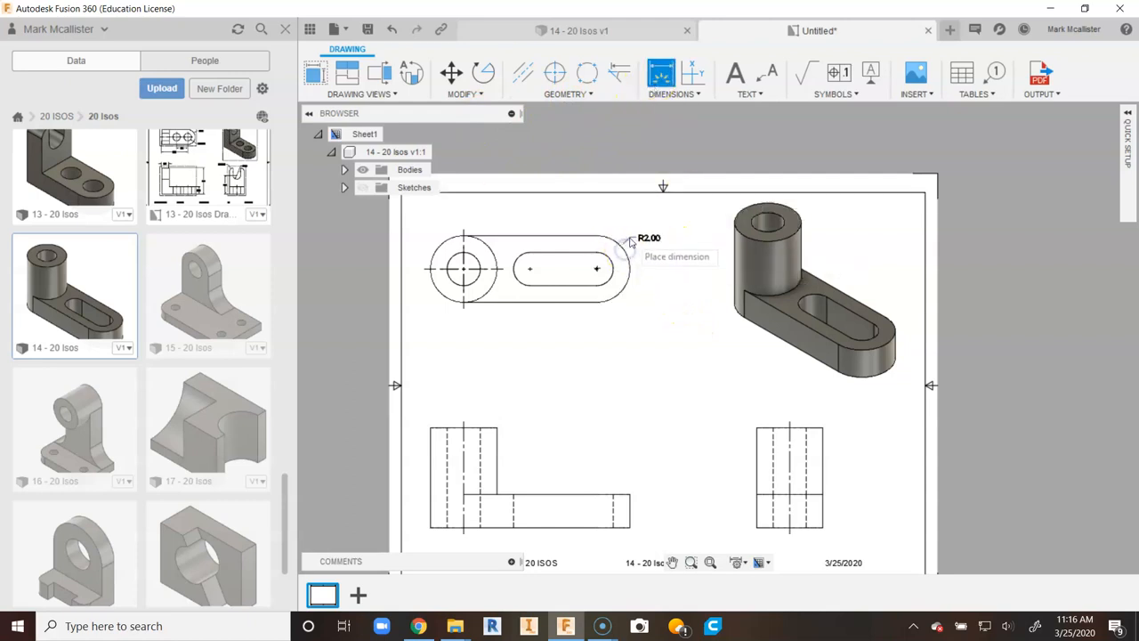
pyautogui.click(634, 230)
# Dimension the radius of the slot's right end in the top view, placing the text outside the part outline.
pyautogui.scroll(1, 643, 258)
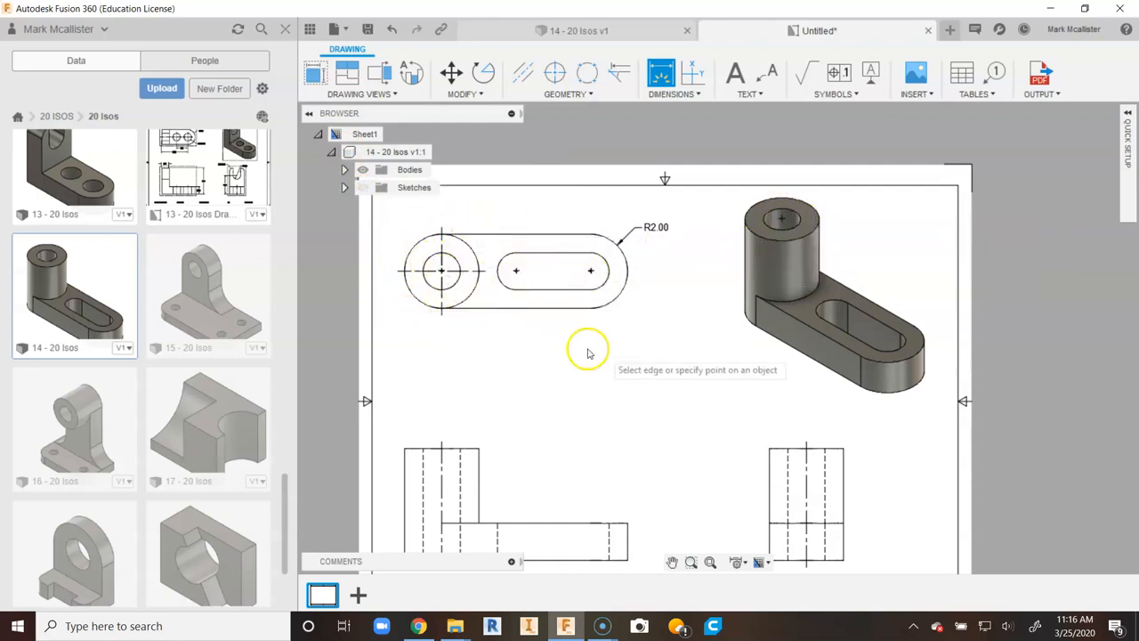
pyautogui.click(610, 272)
pyautogui.click(611, 282)
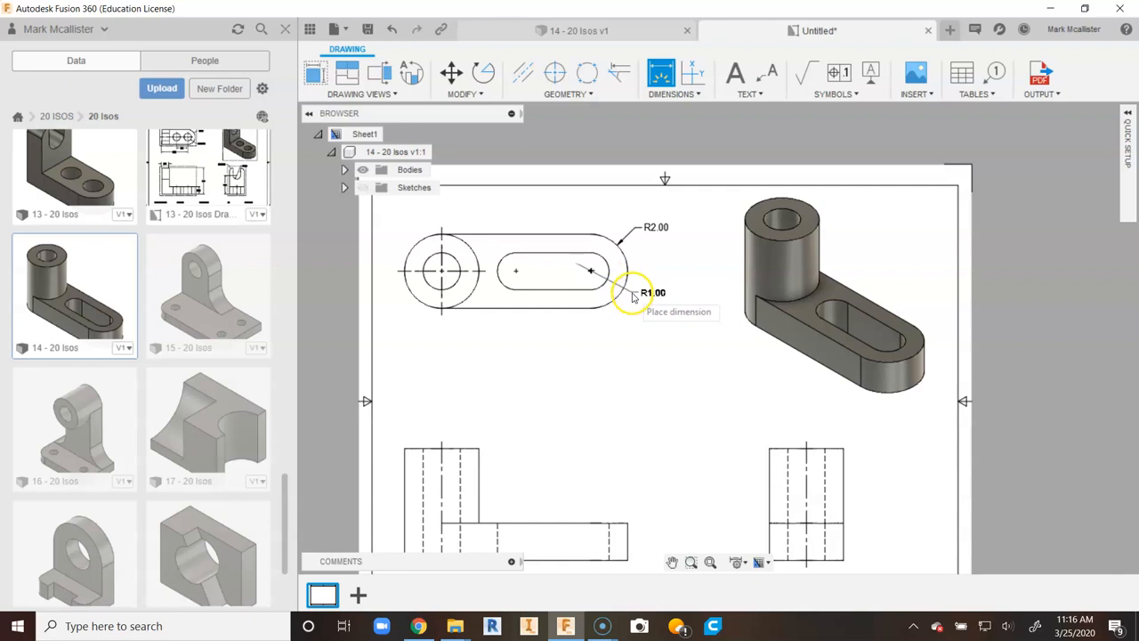
pyautogui.click(633, 297)
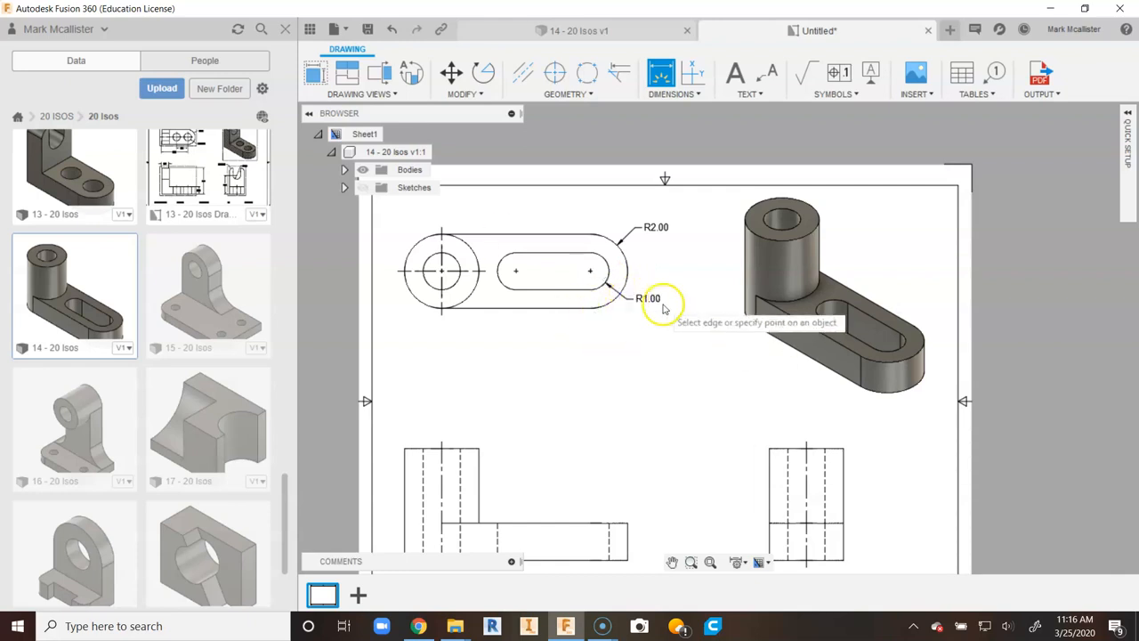
pyautogui.rightClick(567, 361)
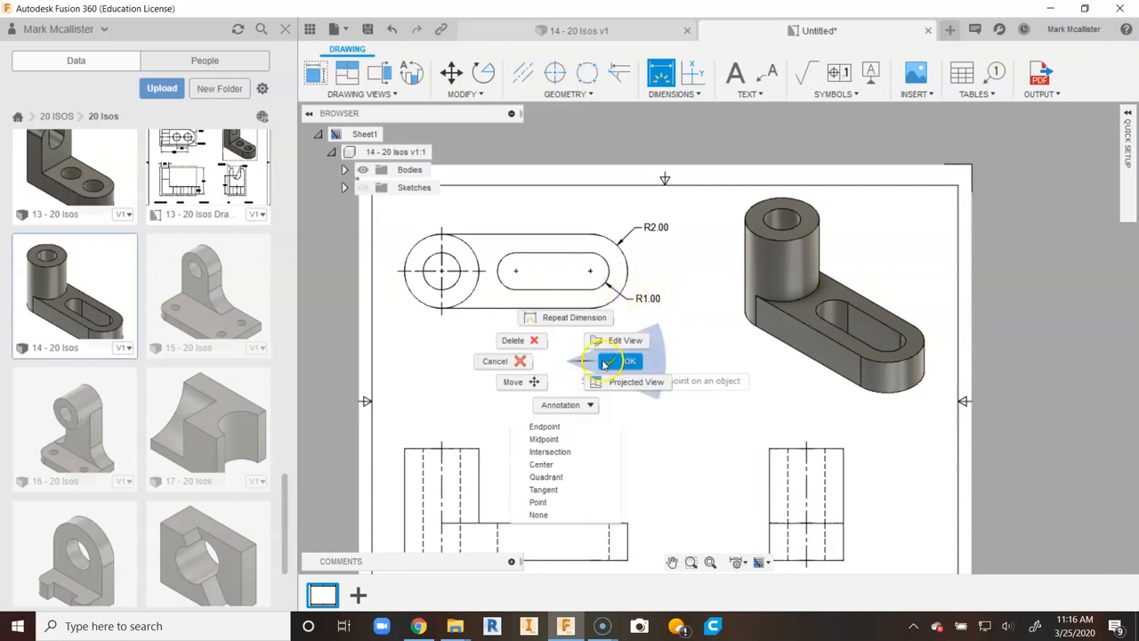
pyautogui.click(604, 361)
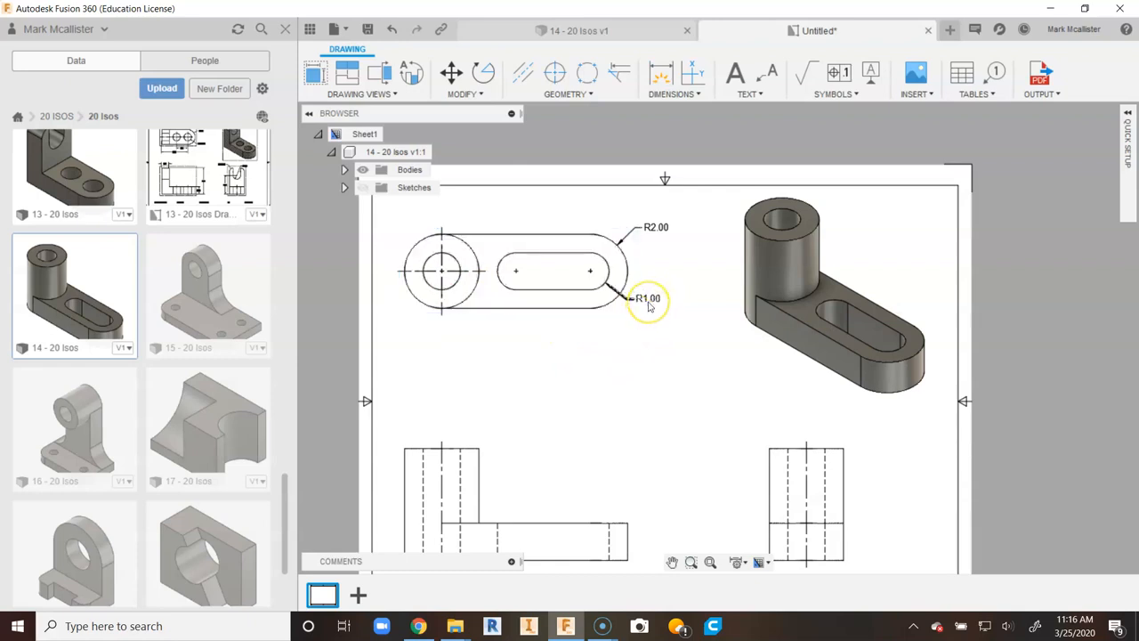
# Append "x2" to the slot's radius dimension text.
pyautogui.doubleClick(649, 300)
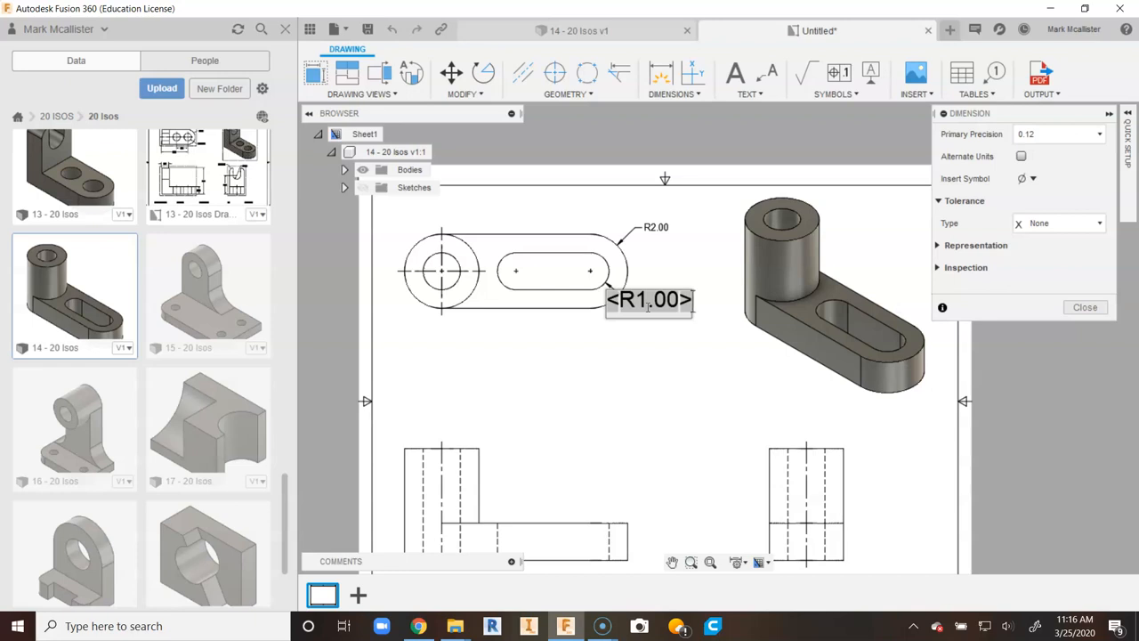
pyautogui.write('x2')
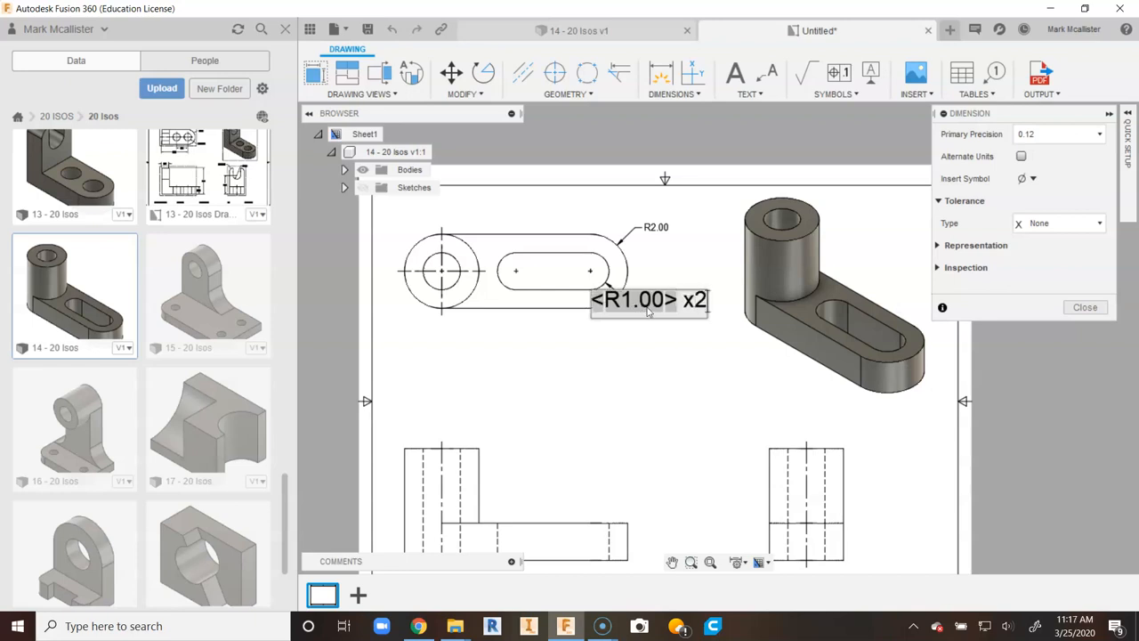
pyautogui.click(648, 312)
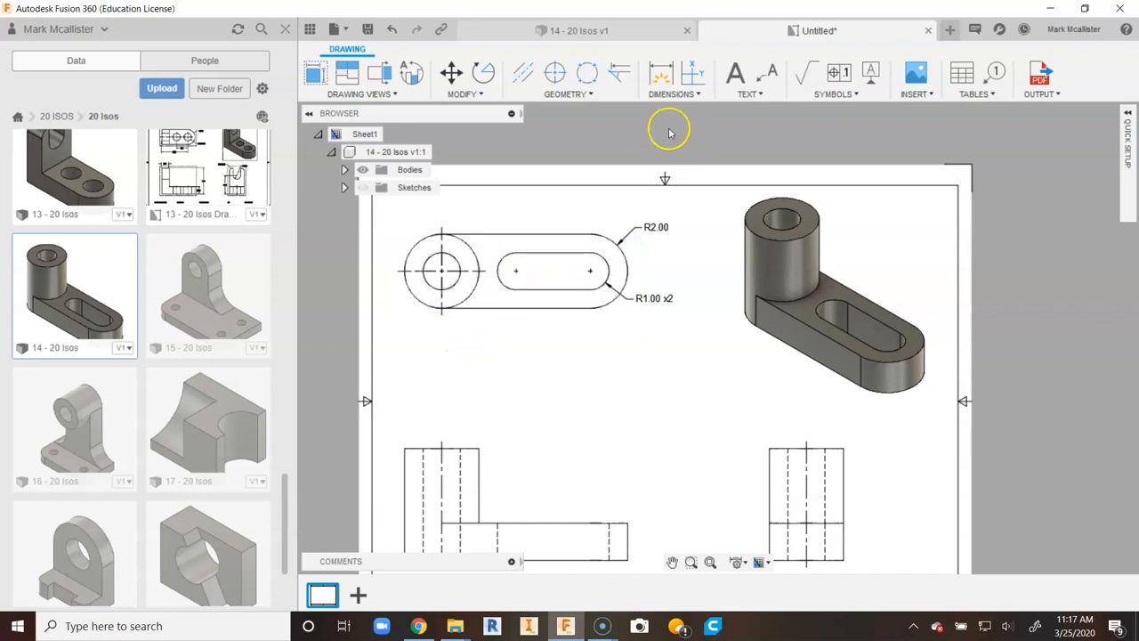
# Dimension the diameters of the cylinder's outer circle and its hole in the top view.
pyautogui.click(660, 73)
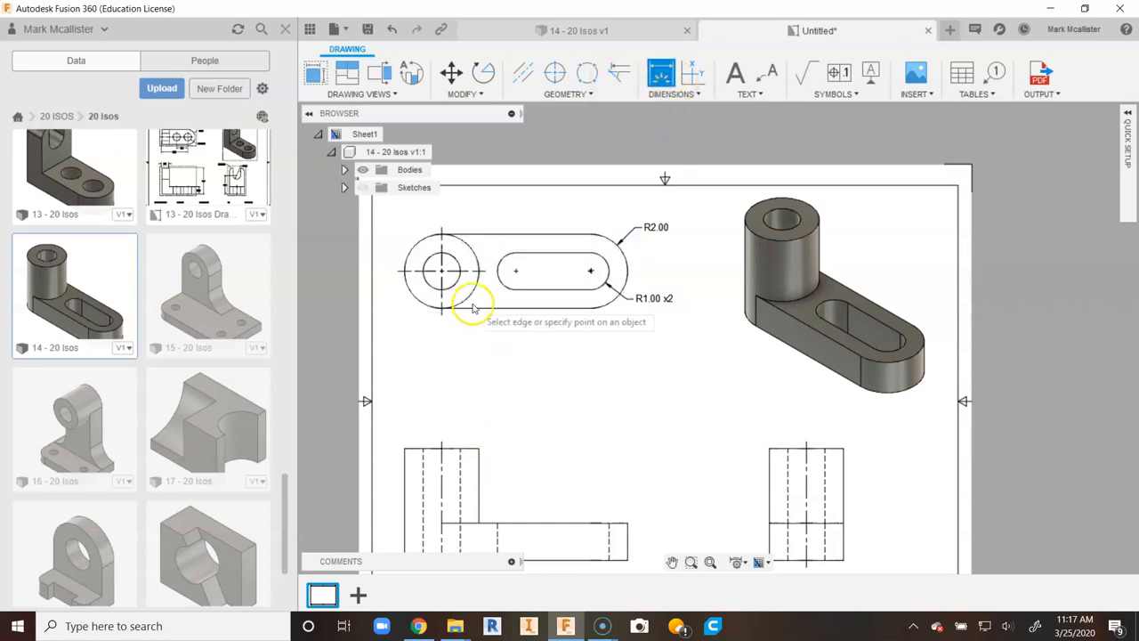
pyautogui.click(432, 307)
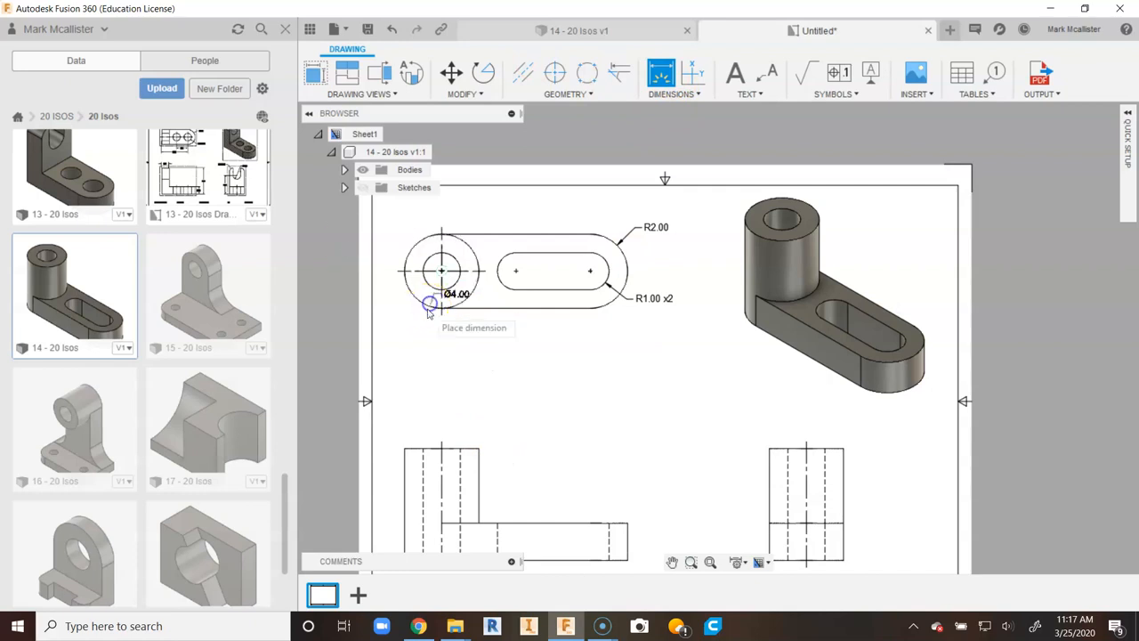
pyautogui.click(411, 322)
pyautogui.scroll(3, 427, 316)
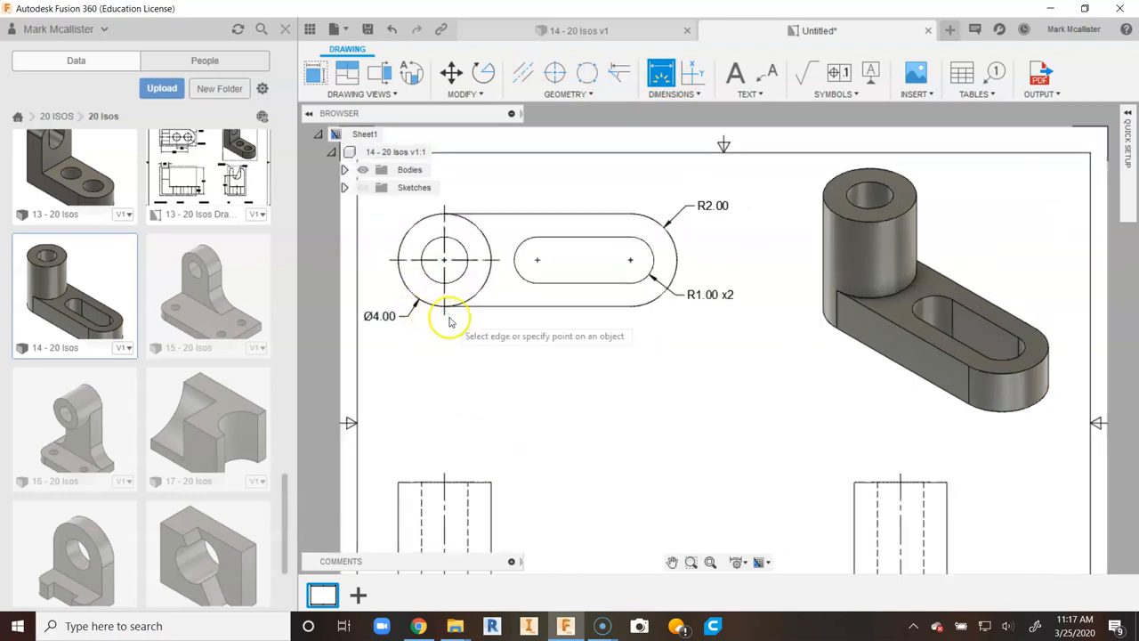
pyautogui.click(537, 383)
pyautogui.click(510, 352)
pyautogui.rightClick(562, 309)
pyautogui.click(614, 308)
pyautogui.moveTo(664, 388); pyautogui.dragTo(640, 324, button='middle')
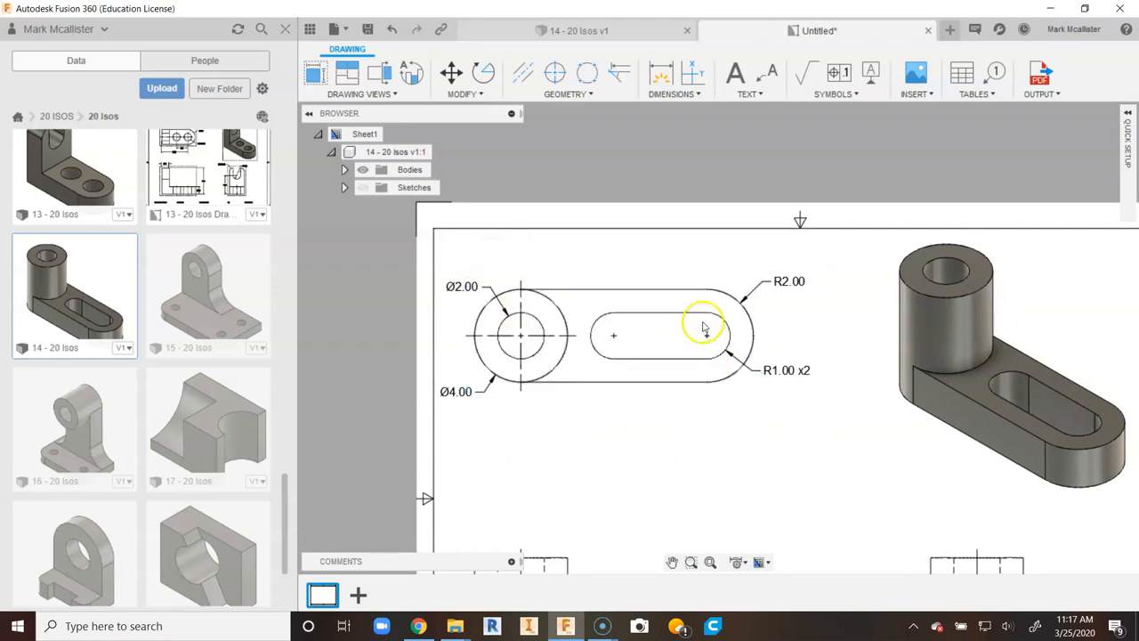
pyautogui.scroll(-1, 625, 356)
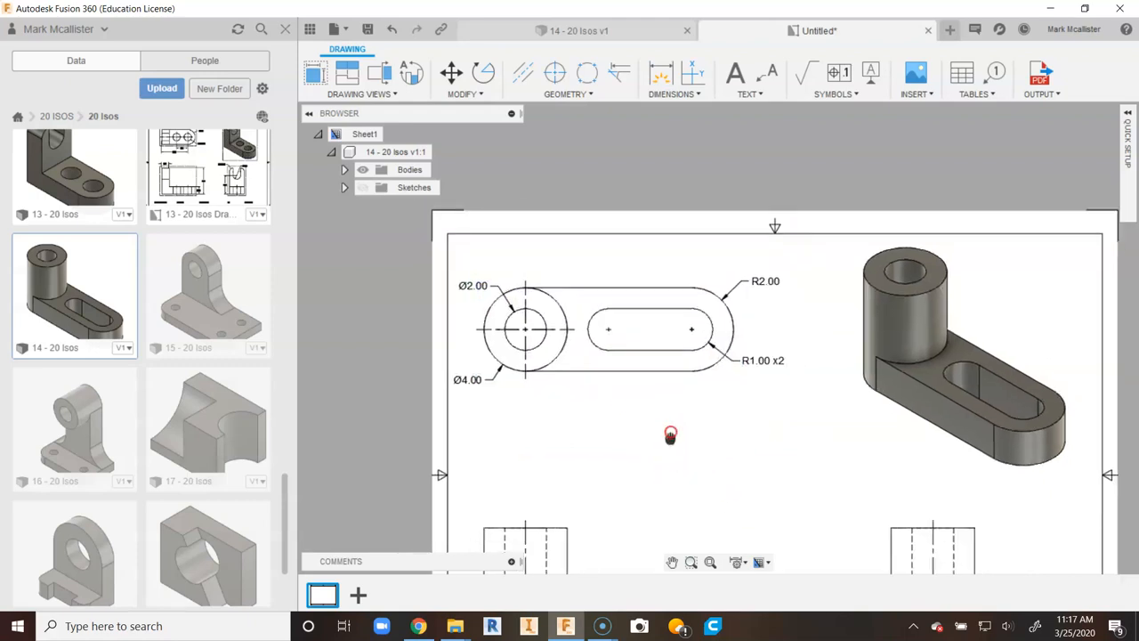
pyautogui.moveTo(669, 437); pyautogui.dragTo(657, 317, button='middle')
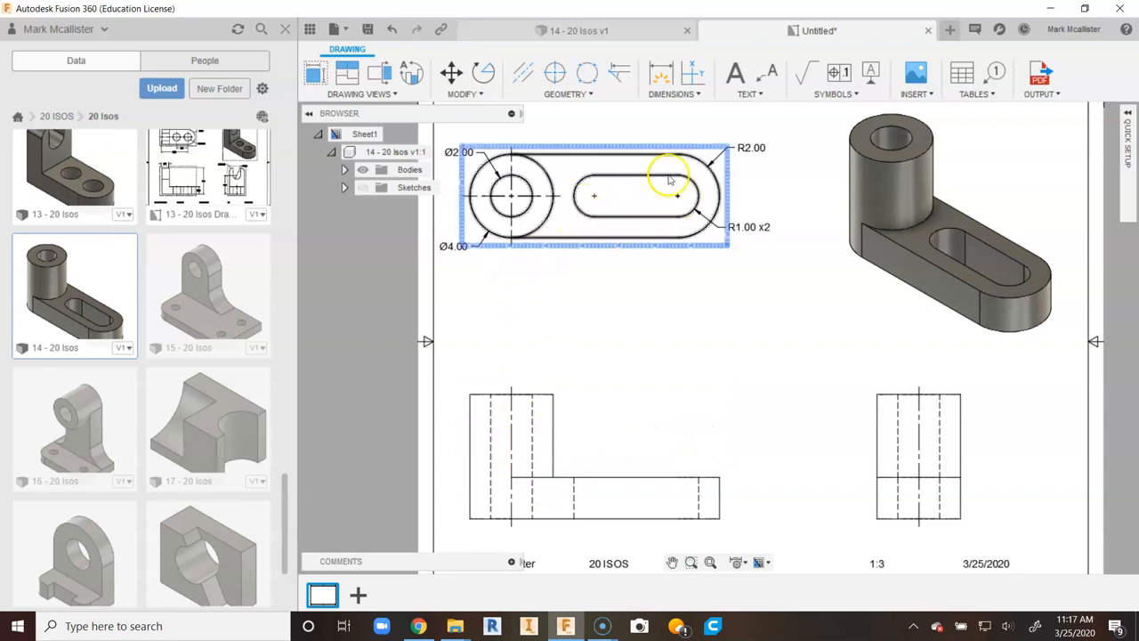
# Move the top view lower on the sheet and dimension the distance between the slot's two end centers below it.
pyautogui.click(611, 210)
pyautogui.moveTo(595, 196); pyautogui.dragTo(593, 238)
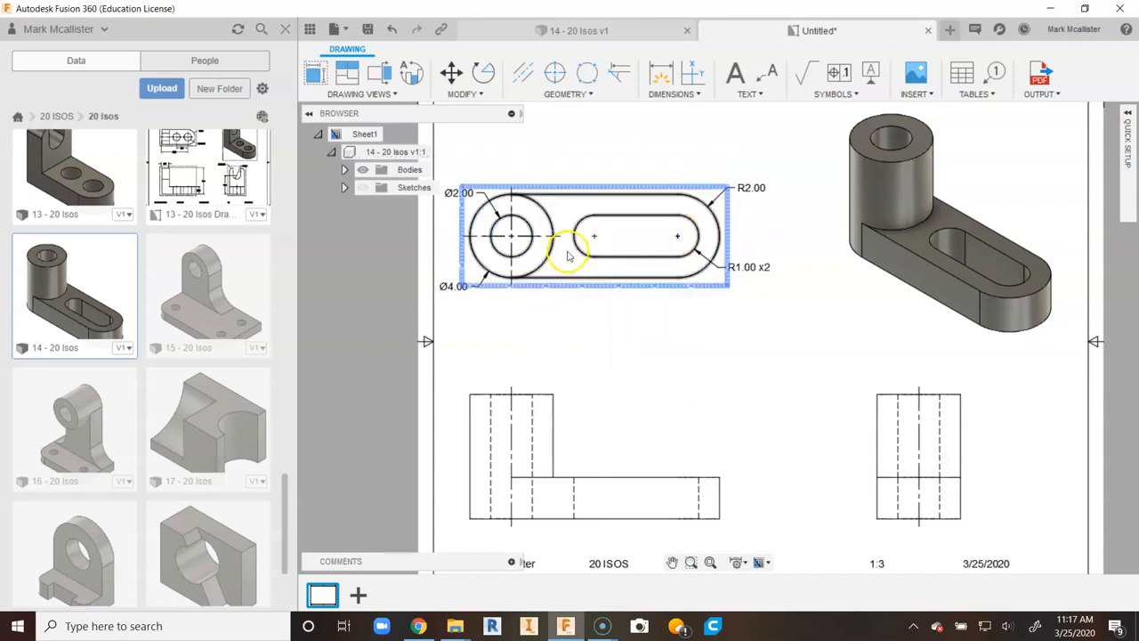
pyautogui.click(660, 73)
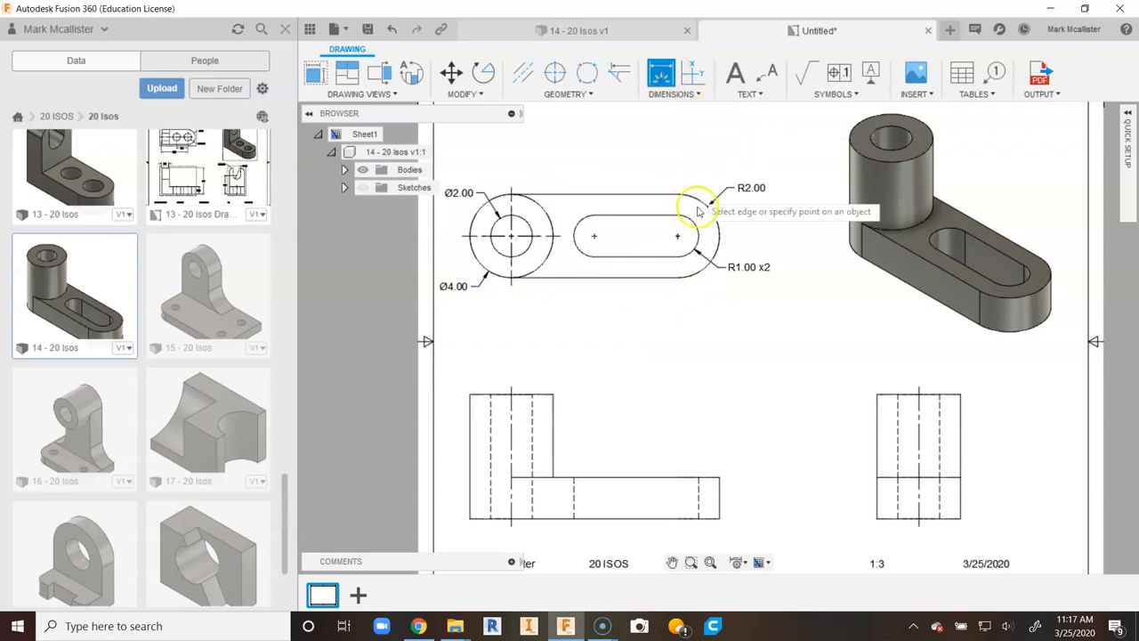
pyautogui.click(677, 237)
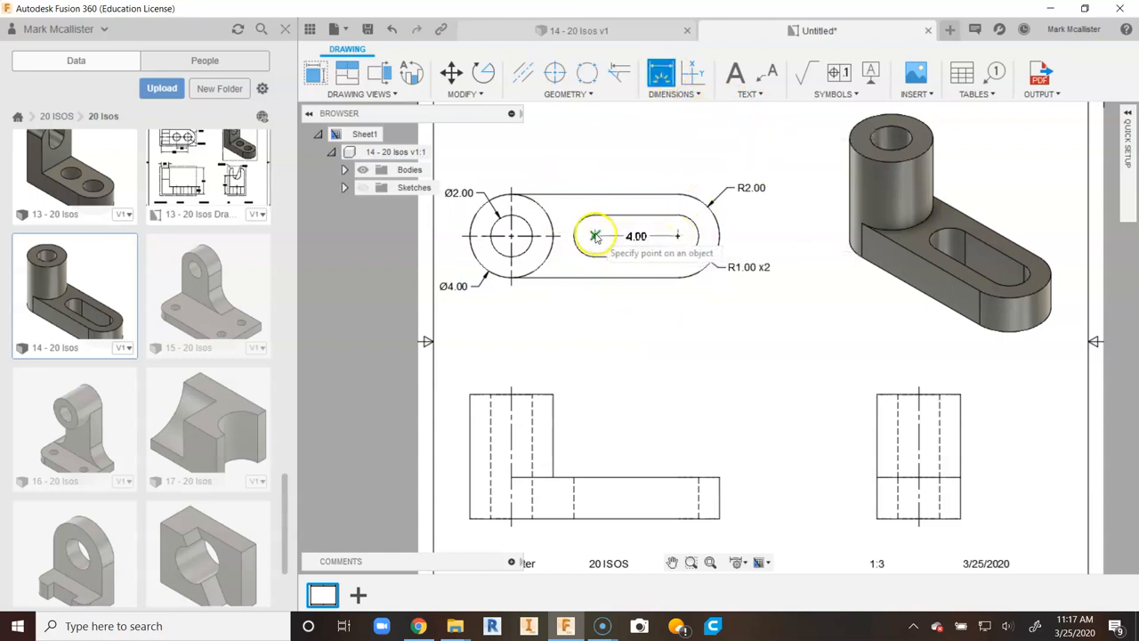
pyautogui.click(595, 236)
pyautogui.click(625, 300)
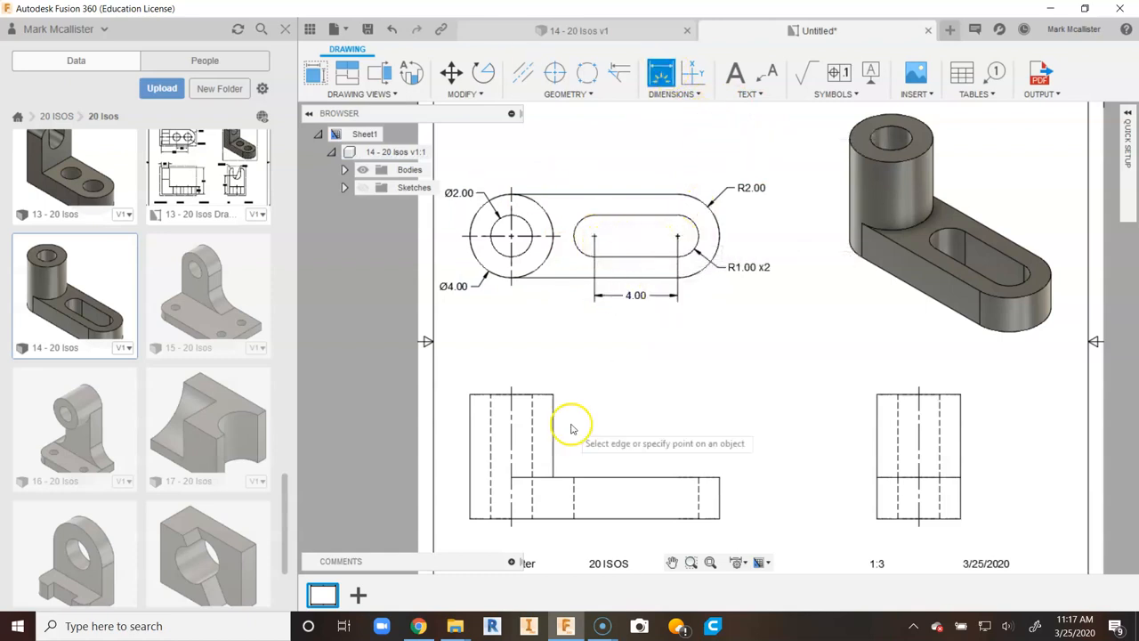
# Try to dimension from the cylinder's center to the slot's far end center in the top view, and undo that dimension.
pyautogui.click(511, 236)
pyautogui.click(679, 238)
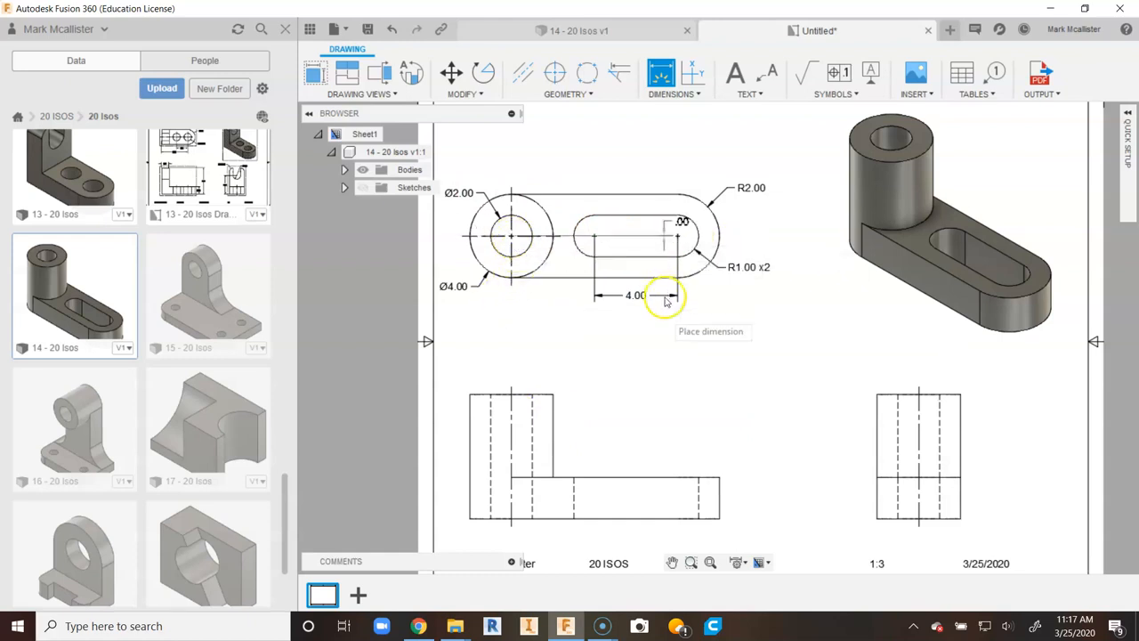
pyautogui.click(669, 228)
pyautogui.rightClick(657, 321)
pyautogui.click(610, 320)
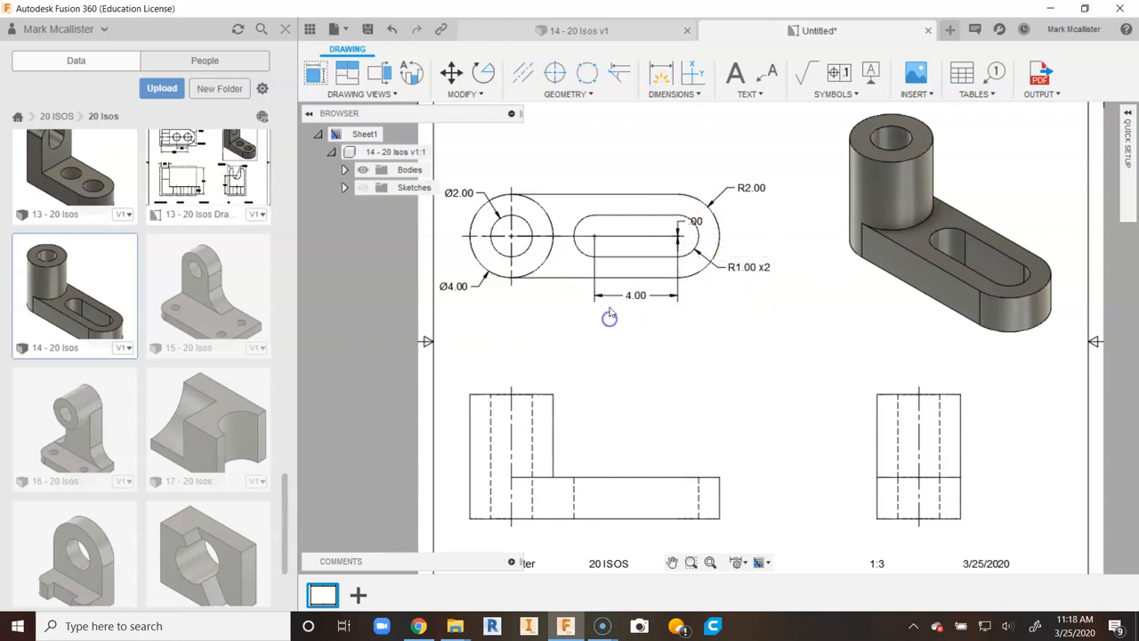
pyautogui.click(391, 27)
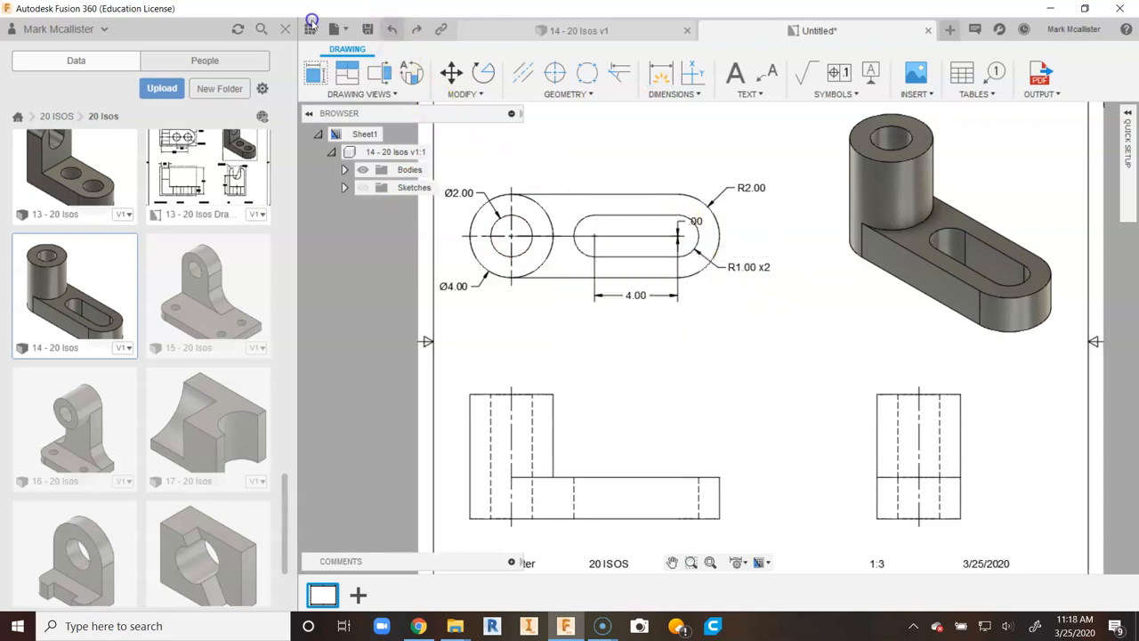
# Dimension the distance from the cylinder's center to the slot's far end center, placing it beneath the slot's center-to-center dimension.
pyautogui.click(662, 71)
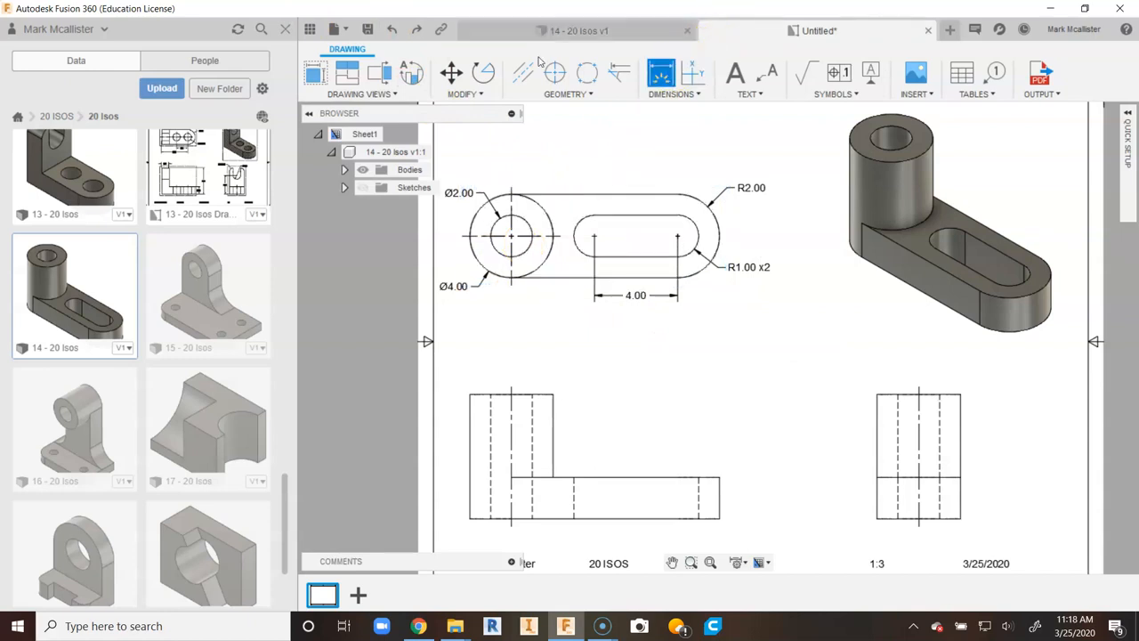
pyautogui.scroll(3, 674, 241)
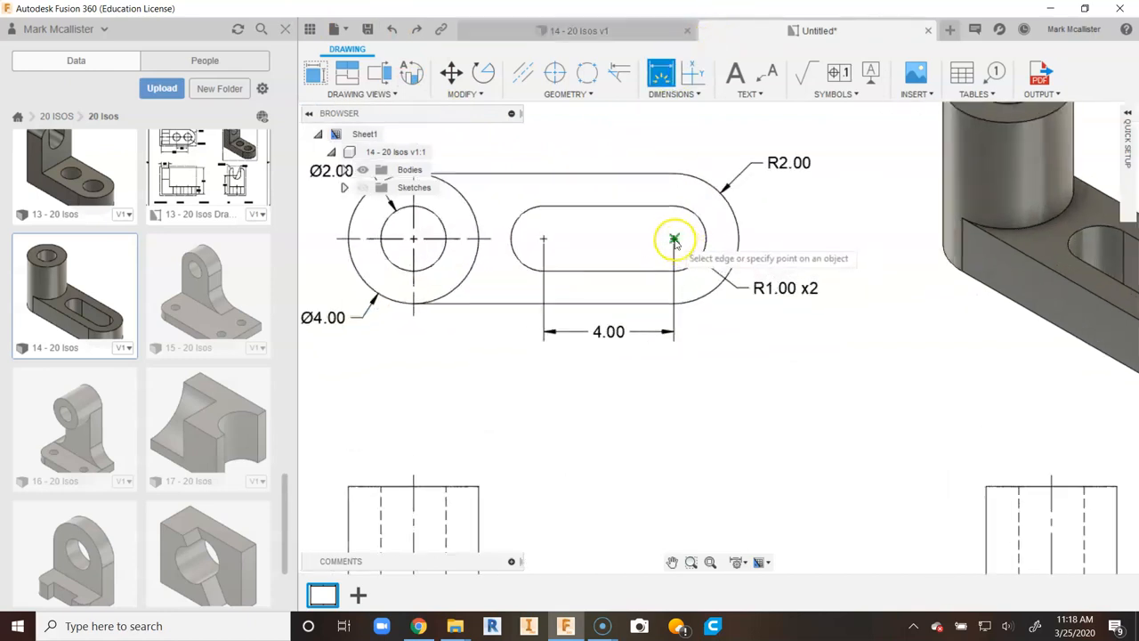
pyautogui.scroll(3, 675, 241)
pyautogui.scroll(-2, 668, 237)
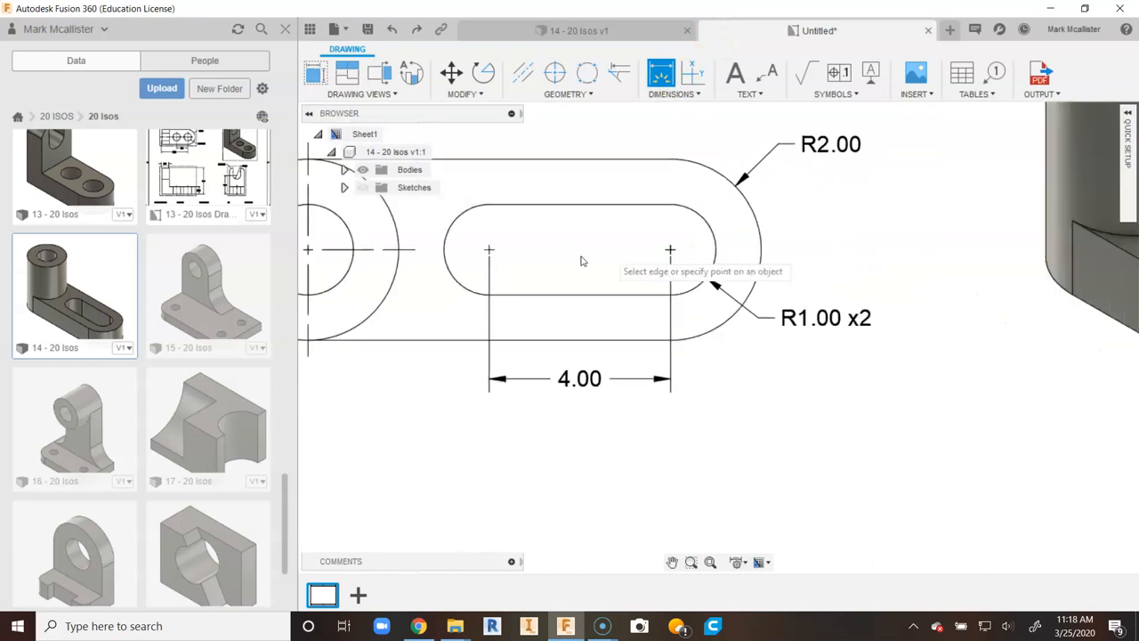
pyautogui.click(308, 250)
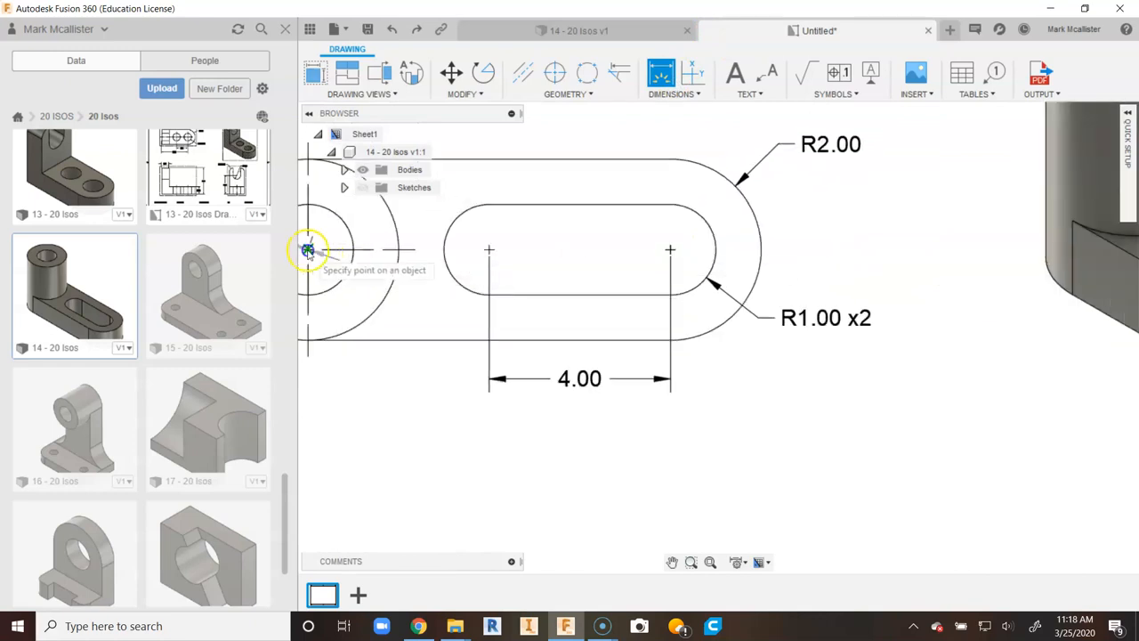
pyautogui.click(670, 250)
pyautogui.scroll(-1, 583, 406)
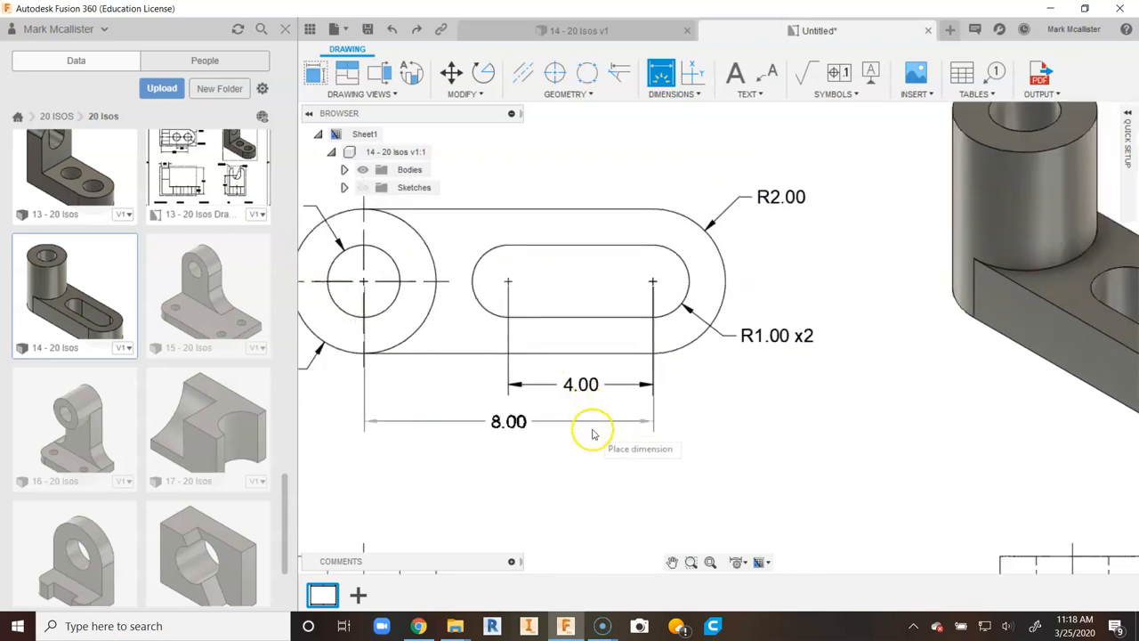
pyautogui.click(590, 432)
pyautogui.rightClick(656, 436)
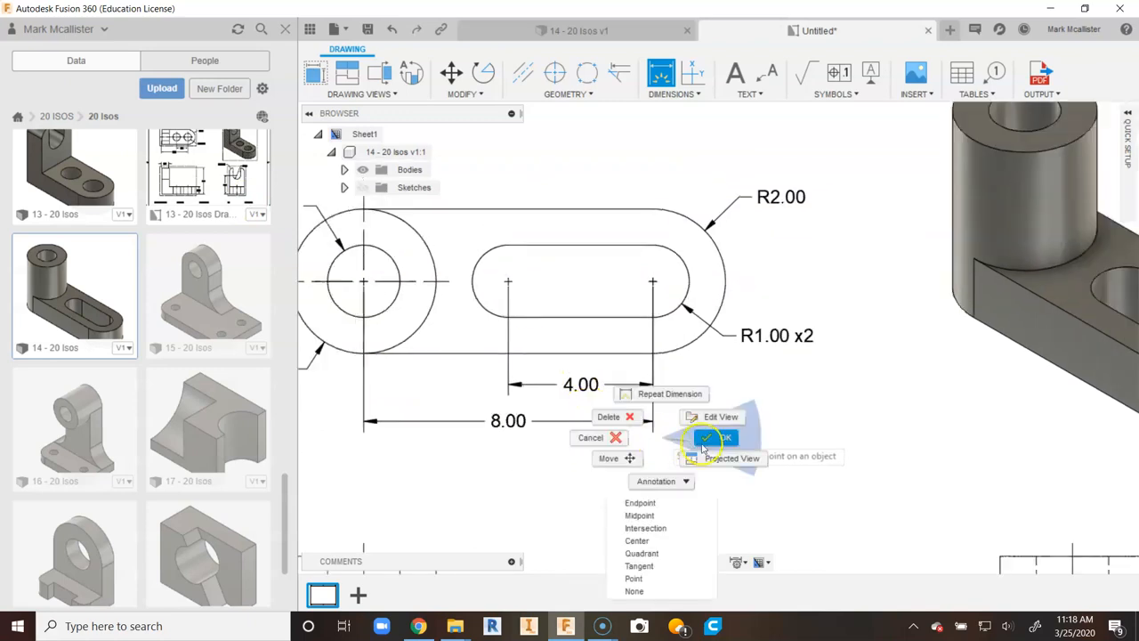
pyautogui.click(703, 447)
# Dimension the arm's thickness at its outer end in the front view.
pyautogui.scroll(-3, 702, 443)
pyautogui.scroll(2, 523, 472)
pyautogui.moveTo(524, 472); pyautogui.dragTo(615, 458, button='middle')
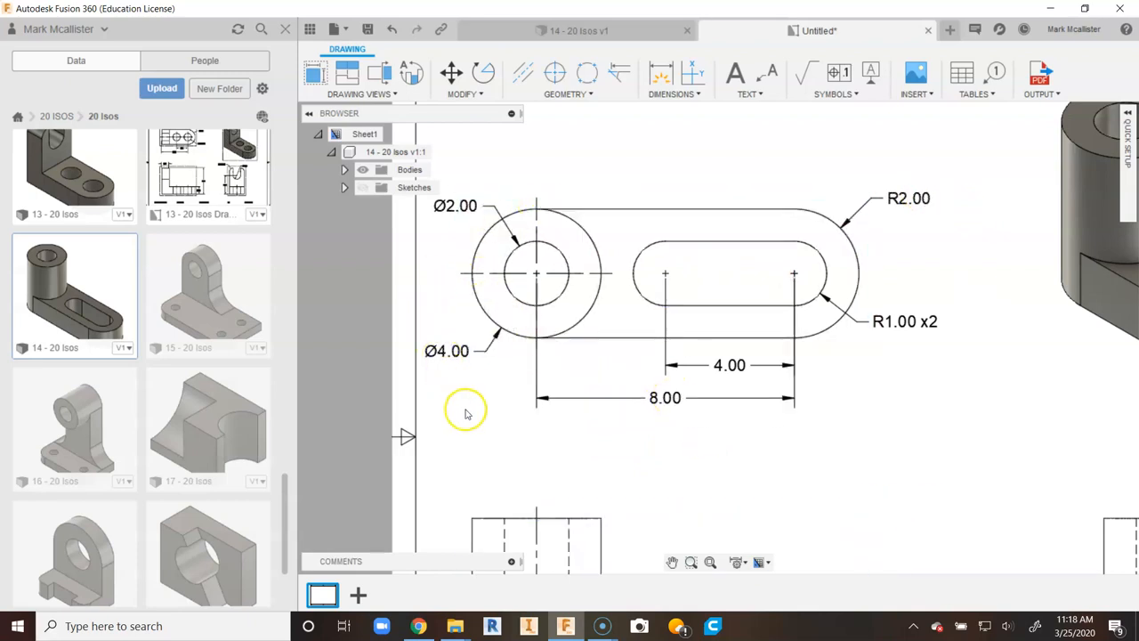
pyautogui.scroll(-2, 532, 406)
pyautogui.moveTo(714, 472)
pyautogui.mouseDown(button='middle')
pyautogui.moveTo(700, 293)
pyautogui.moveTo(712, 405)
pyautogui.mouseUp(button='middle')
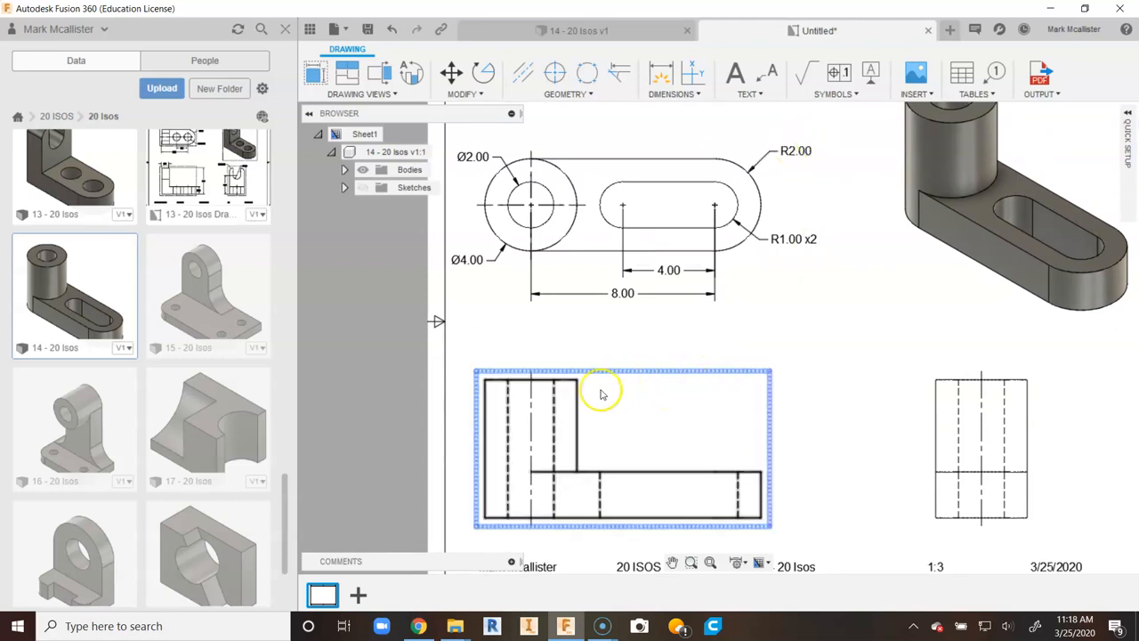
pyautogui.click(659, 76)
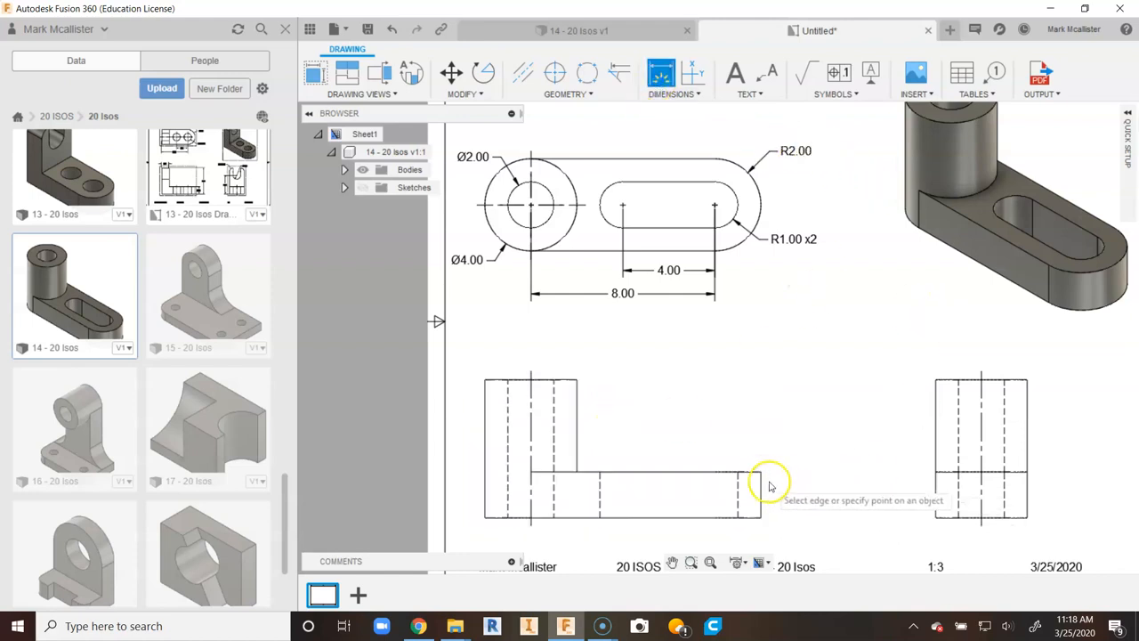
pyautogui.click(767, 488)
pyautogui.click(796, 480)
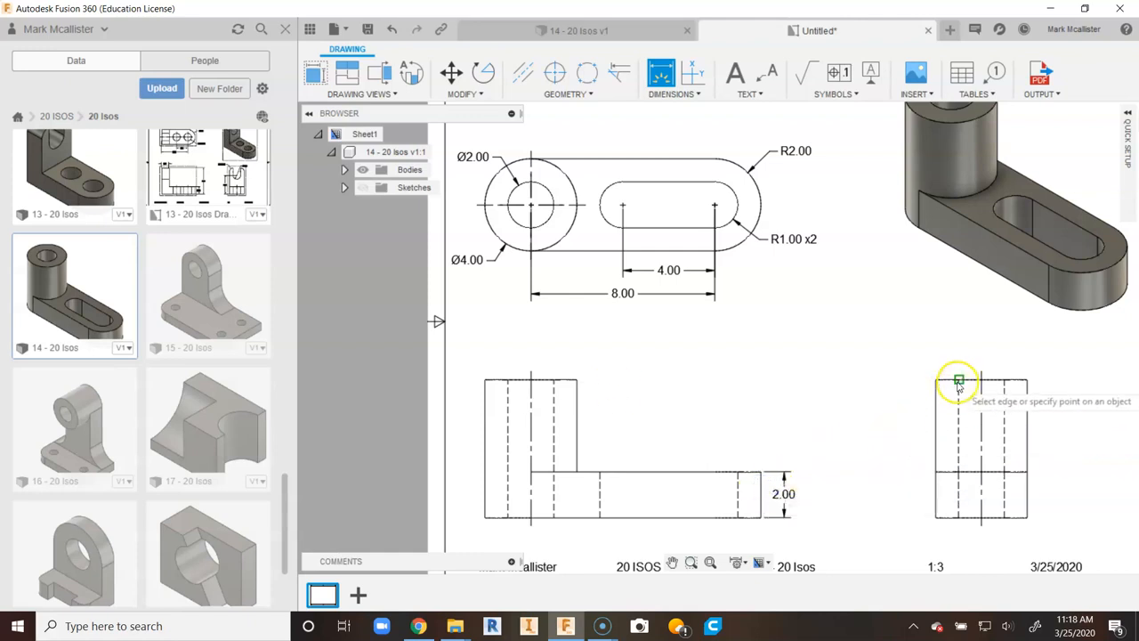
# Dimension the overall height of the part in the front view, placing it outside the arm thickness dimension.
pyautogui.click(568, 381)
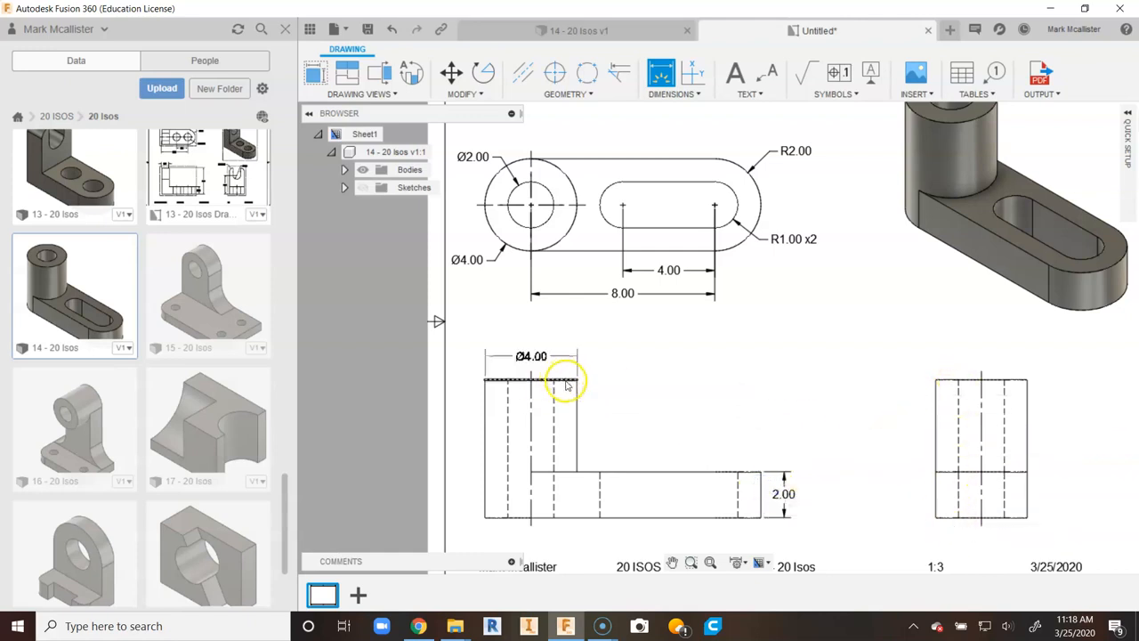
pyautogui.click(580, 517)
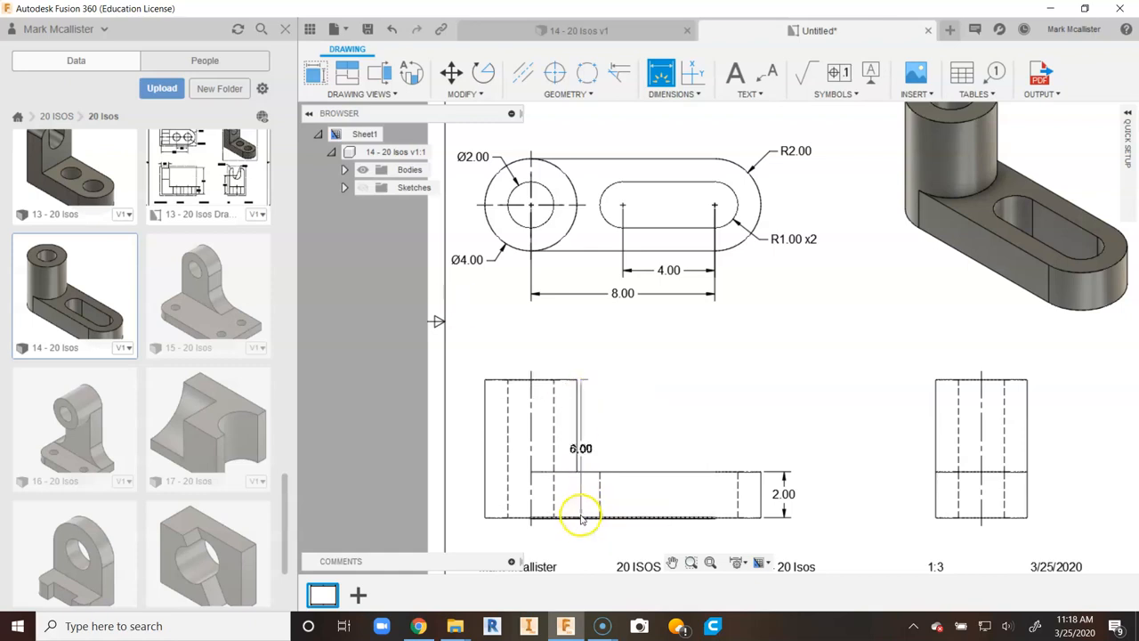
pyautogui.click(815, 494)
pyautogui.rightClick(869, 463)
pyautogui.press('Escape')
# Move the side view slightly toward the front view and dimension its overall height on the side facing the front view.
pyautogui.click(970, 429)
pyautogui.moveTo(981, 450); pyautogui.dragTo(958, 449)
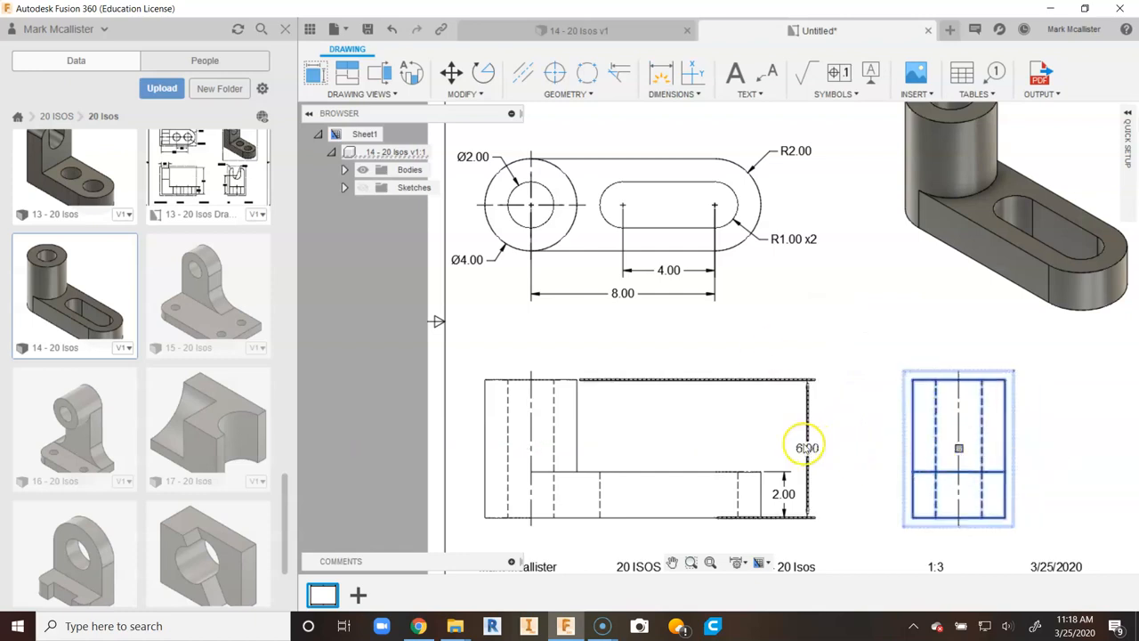
pyautogui.click(663, 75)
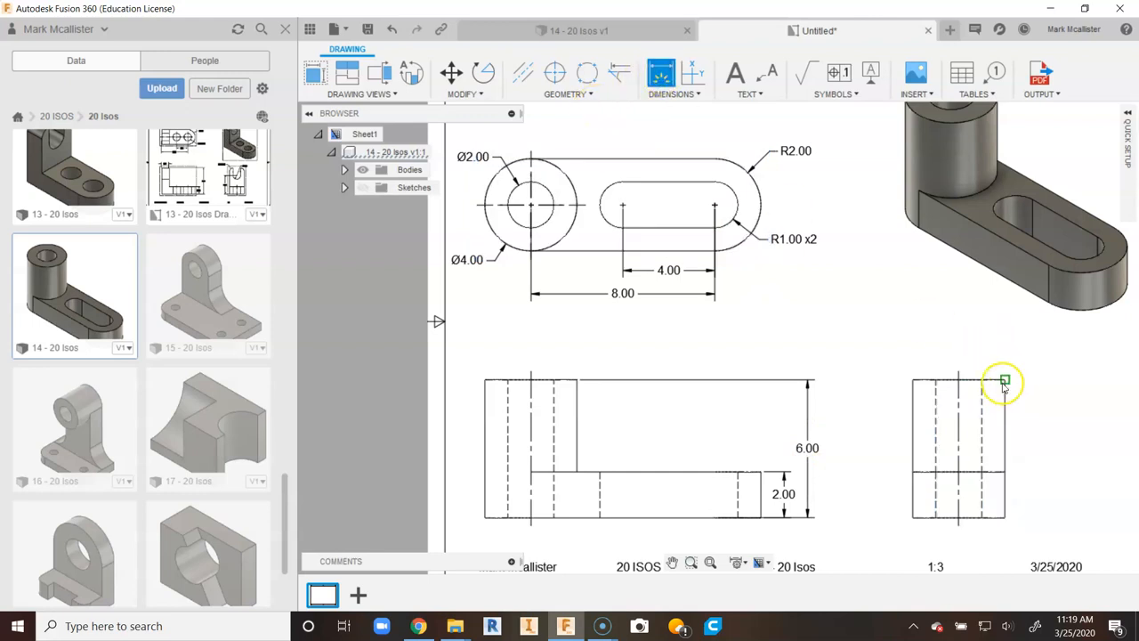
pyautogui.click(934, 381)
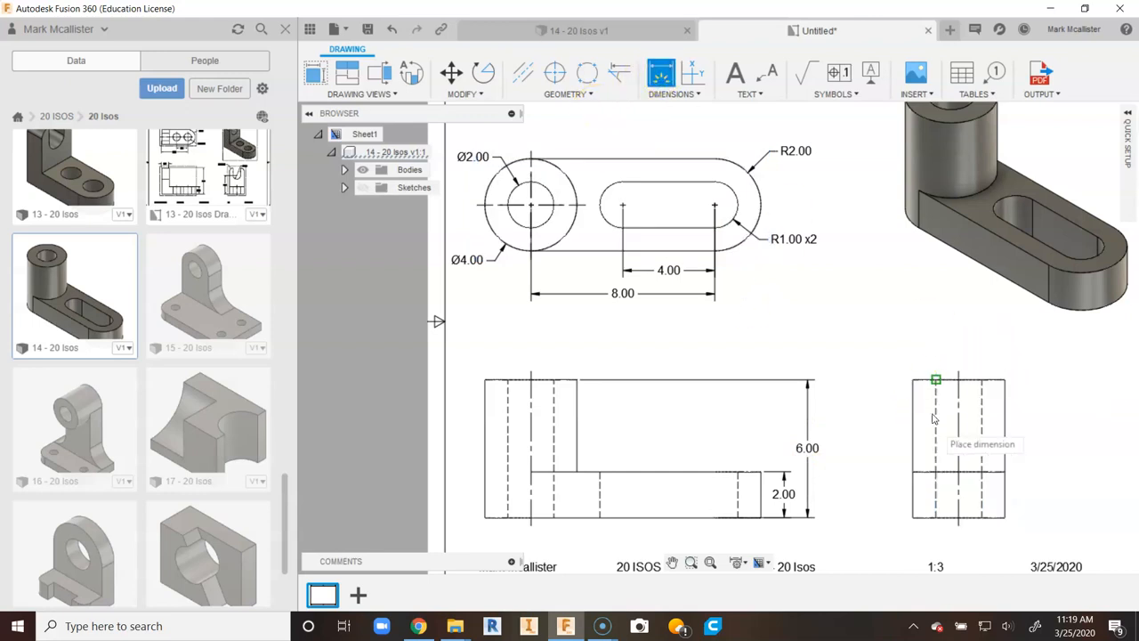
pyautogui.click(948, 517)
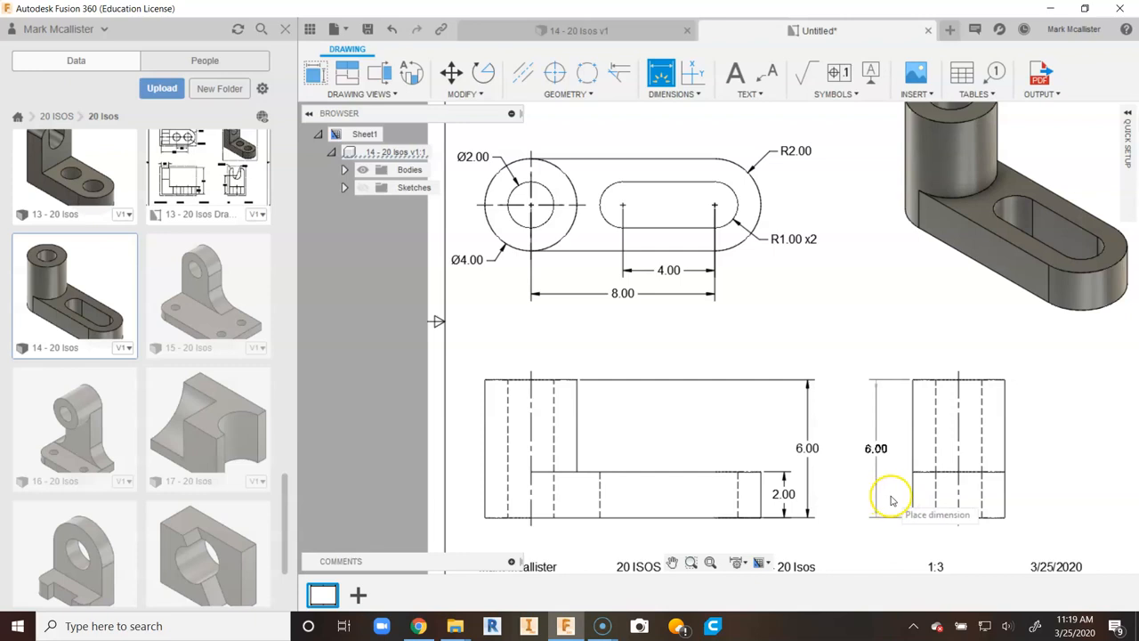
pyautogui.click(885, 500)
pyautogui.rightClick(850, 459)
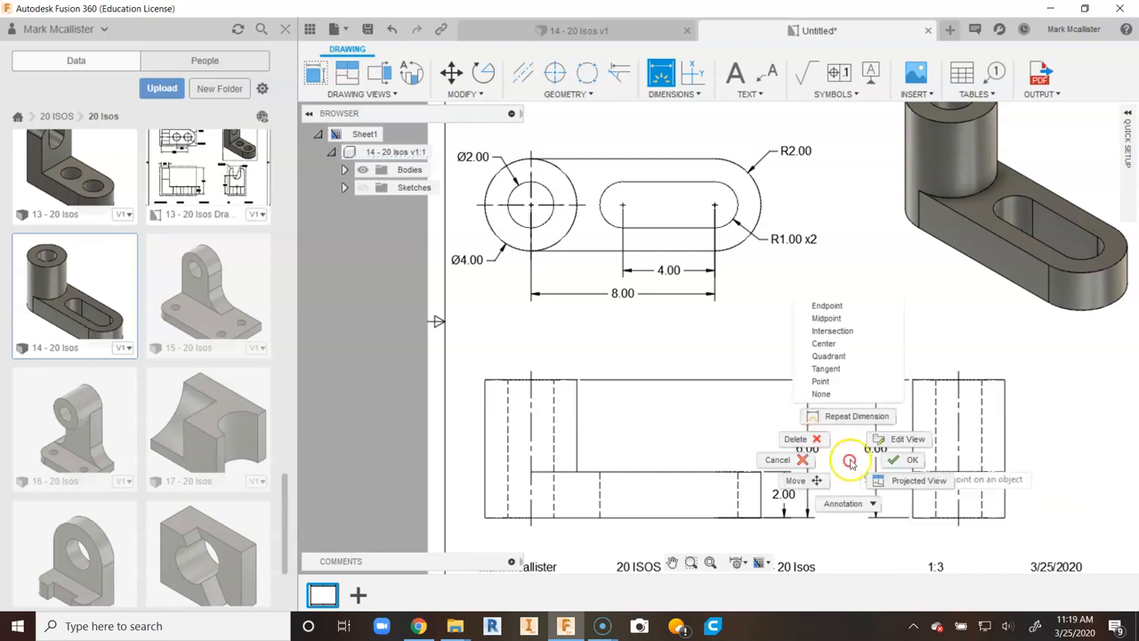
pyautogui.click(906, 460)
# Delete the overall height dimension from the front view.
pyautogui.rightClick(814, 448)
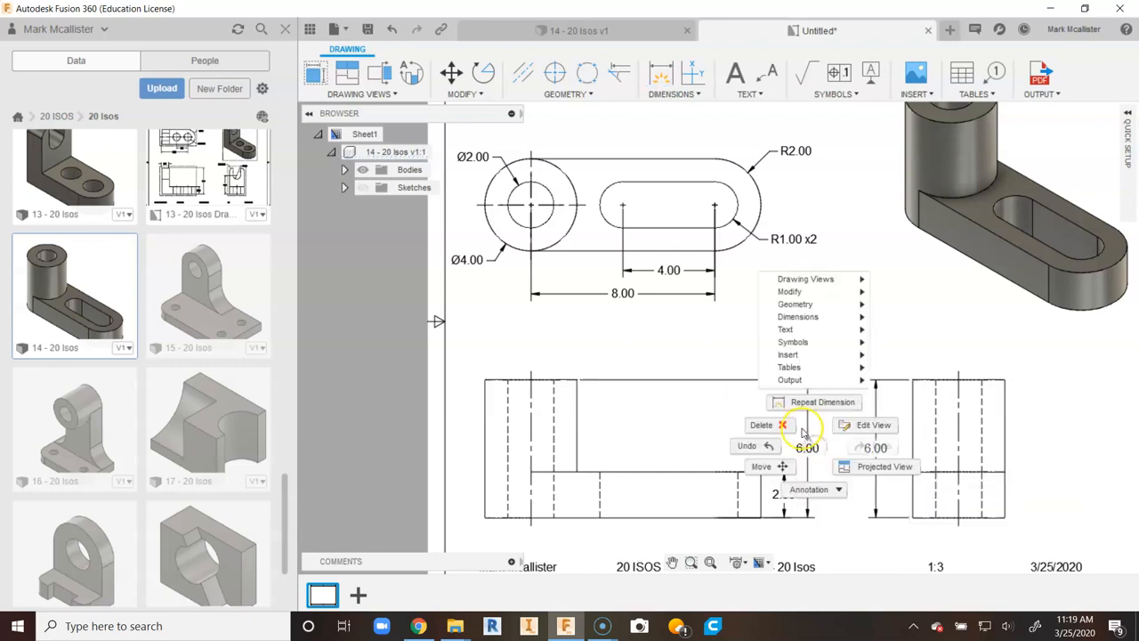
pyautogui.click(764, 424)
pyautogui.click(807, 448)
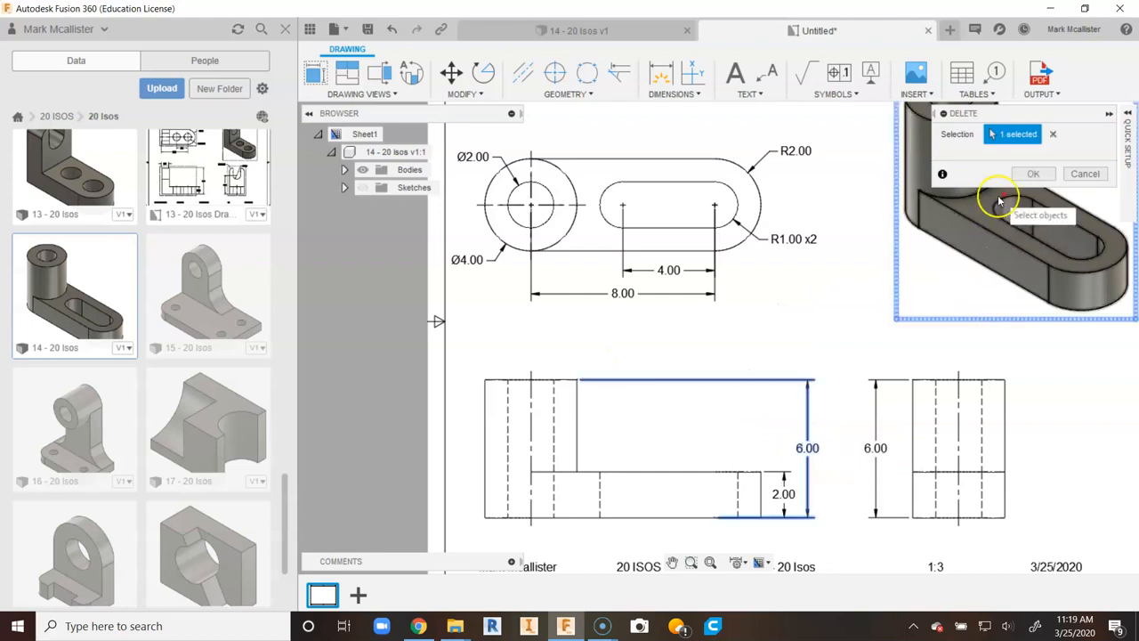
pyautogui.click(1032, 174)
# Move the side view horizontally a little closer to the front view, keeping the two aligned.
pyautogui.click(974, 391)
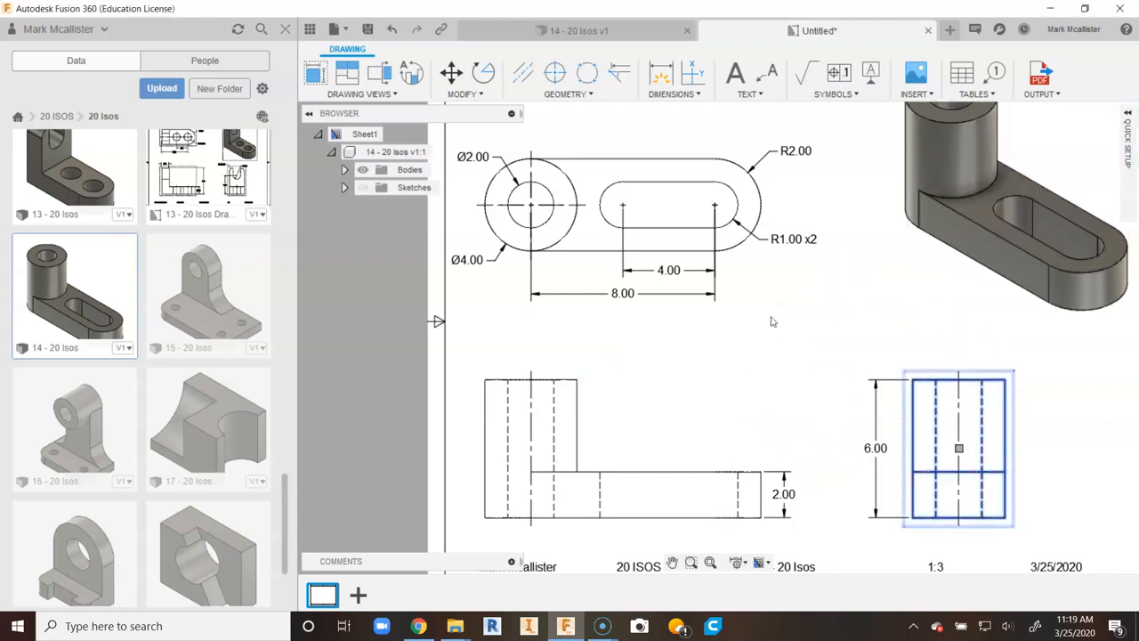
pyautogui.click(958, 447)
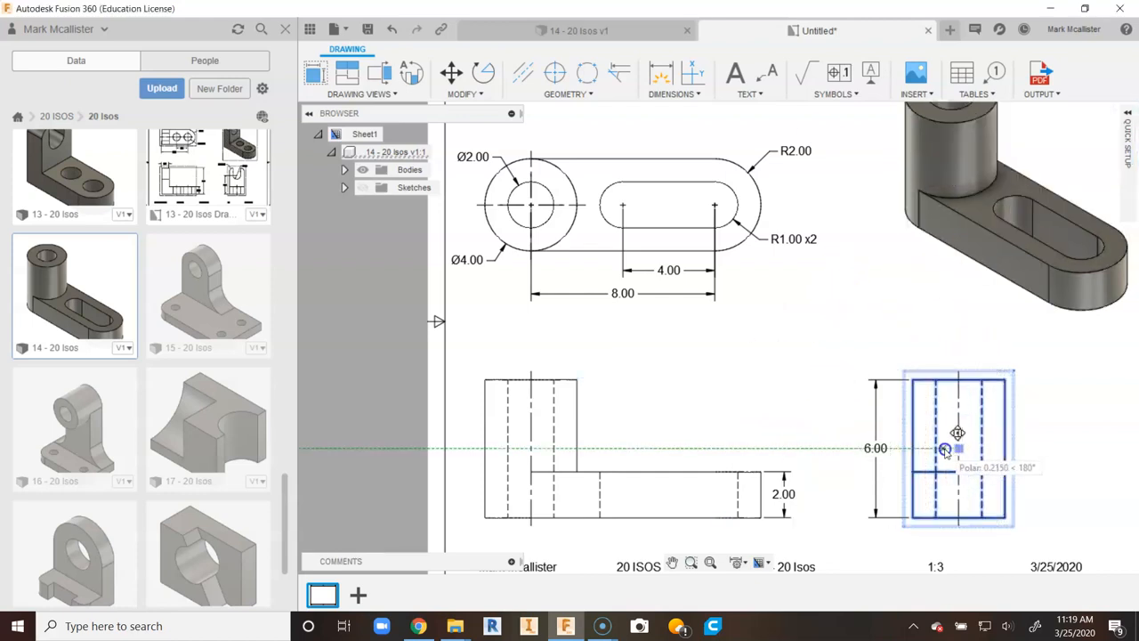
pyautogui.click(925, 449)
pyautogui.click(768, 420)
pyautogui.press('Escape')
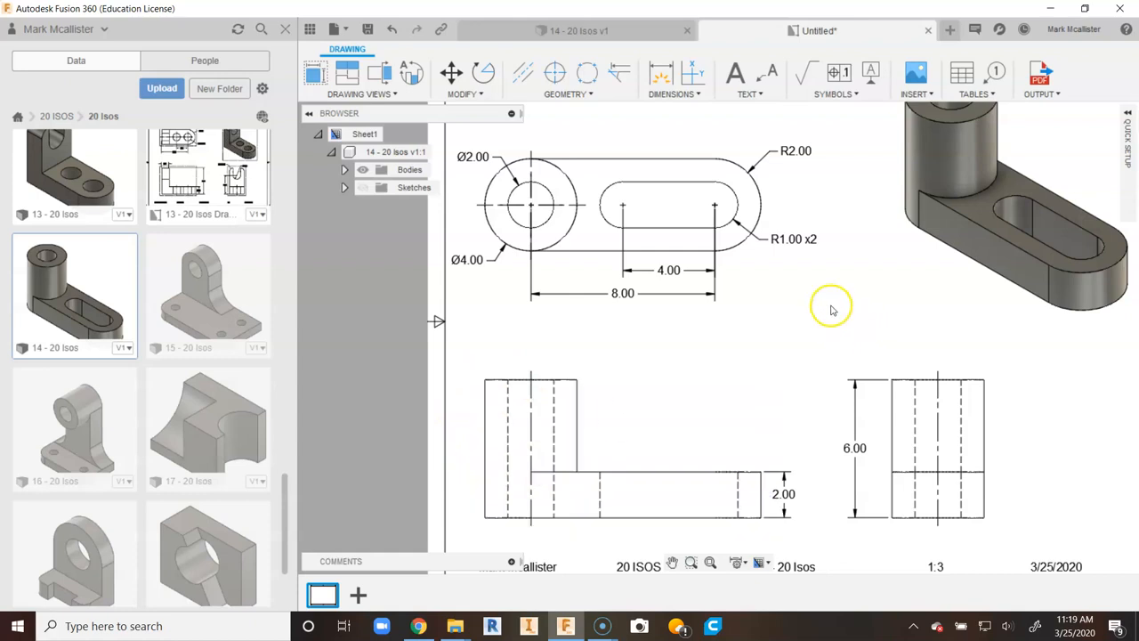
# Shift the front view slightly toward the sheet's center together with its aligned top view.
pyautogui.click(716, 561)
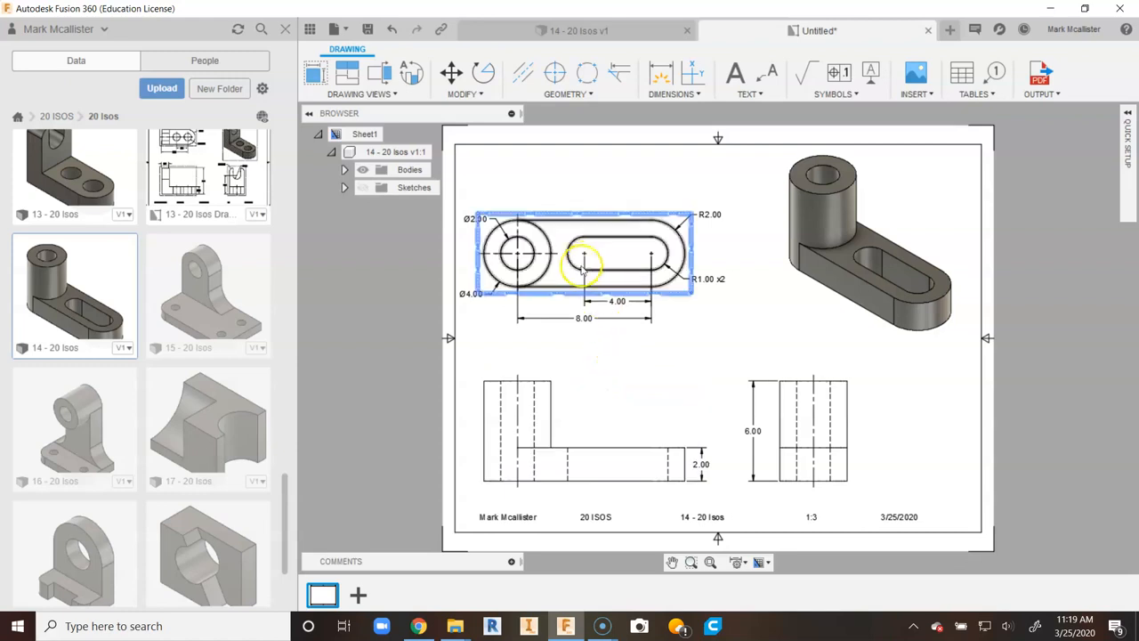
pyautogui.click(588, 430)
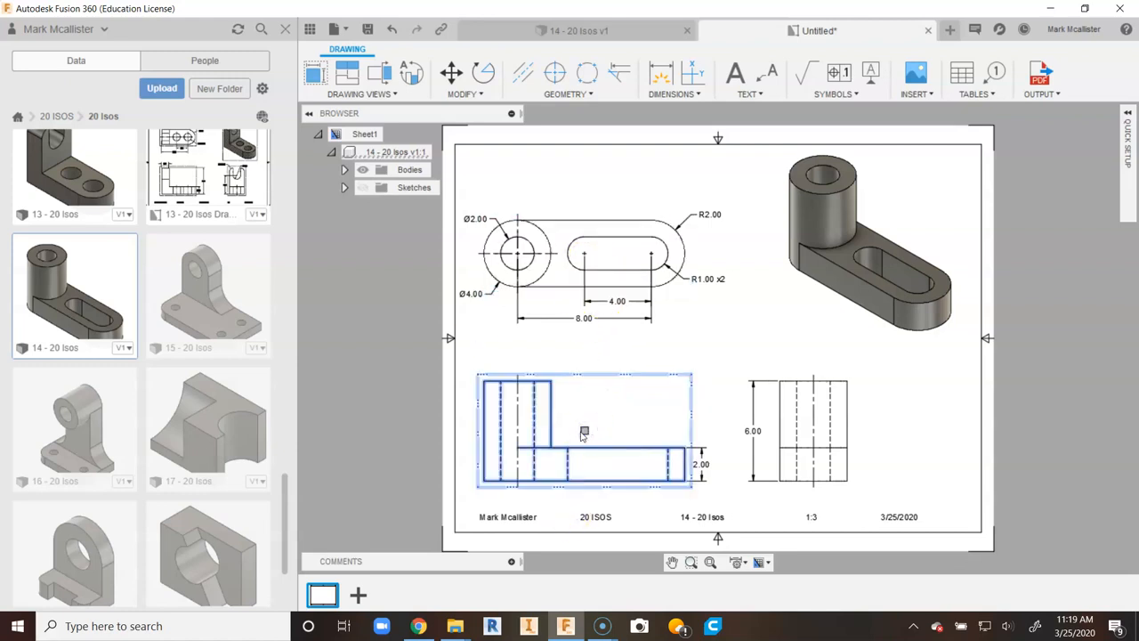
pyautogui.click(597, 432)
pyautogui.click(750, 330)
pyautogui.press('Escape')
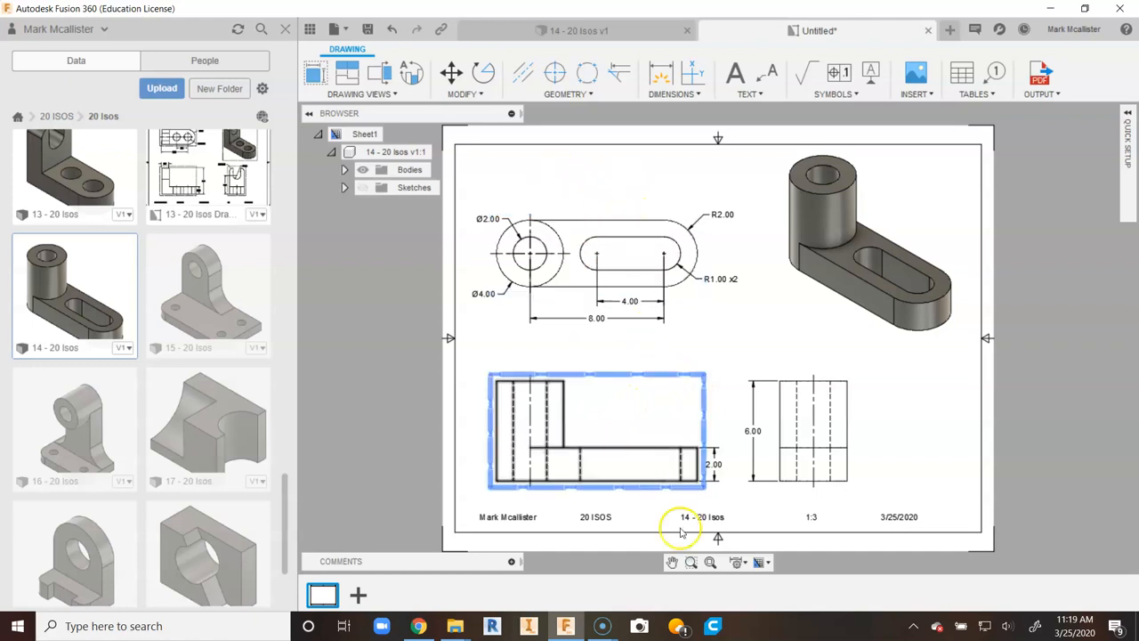
# Save the drawing as 14 - 20 Isos Drawing.
pyautogui.click(708, 564)
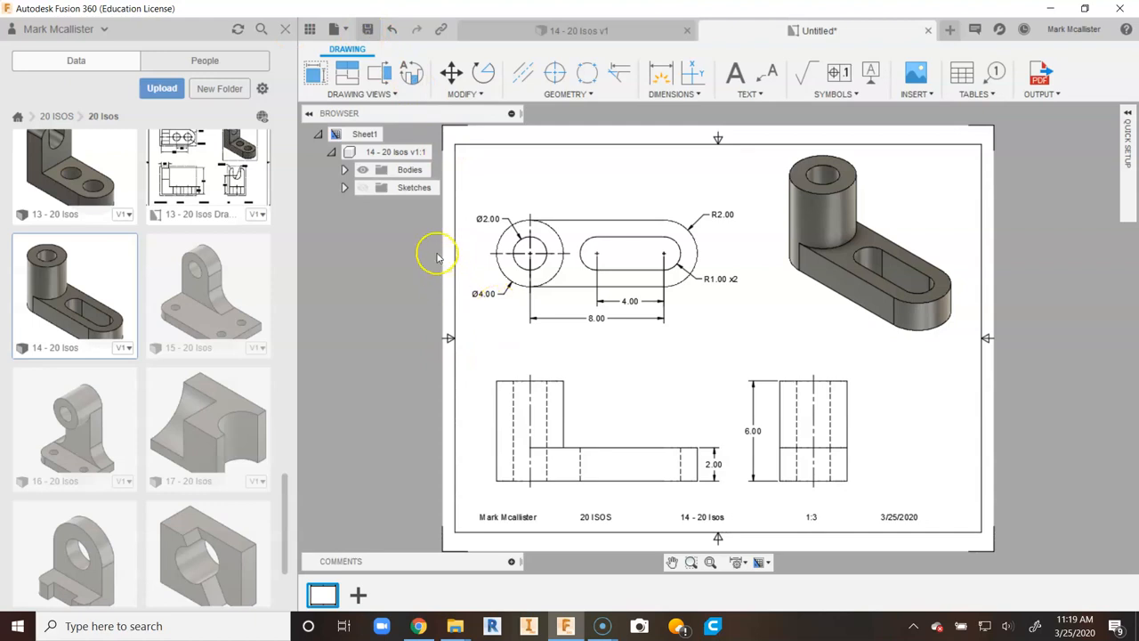
pyautogui.click(368, 30)
pyautogui.click(804, 317)
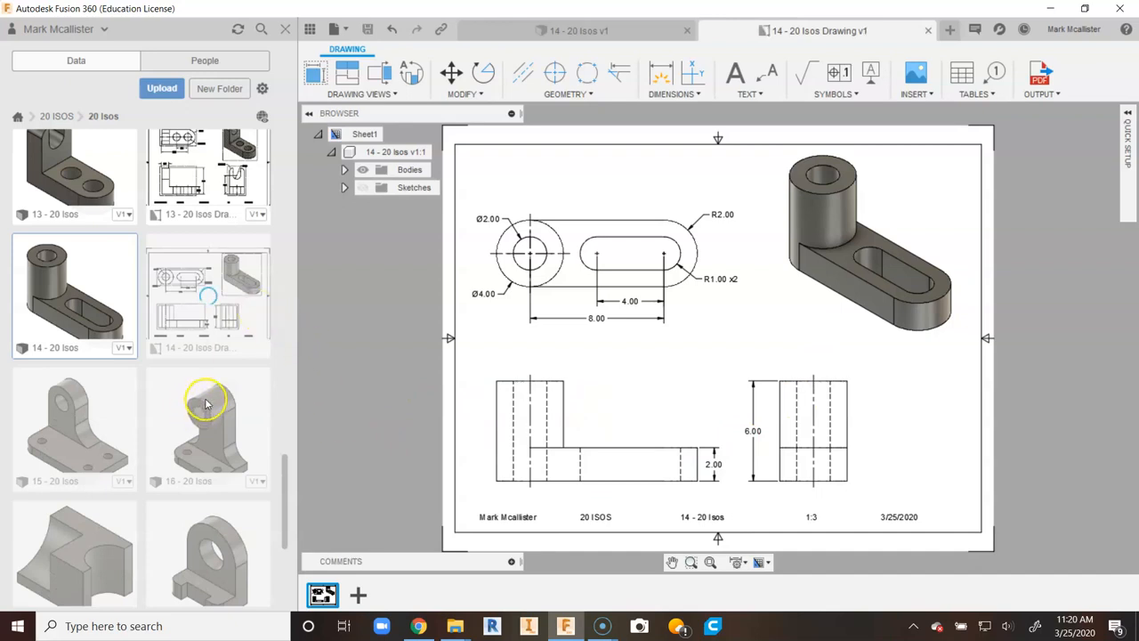
# Look through the models and drawings in the 20 Isos folder.
pyautogui.scroll(10, 195, 408)
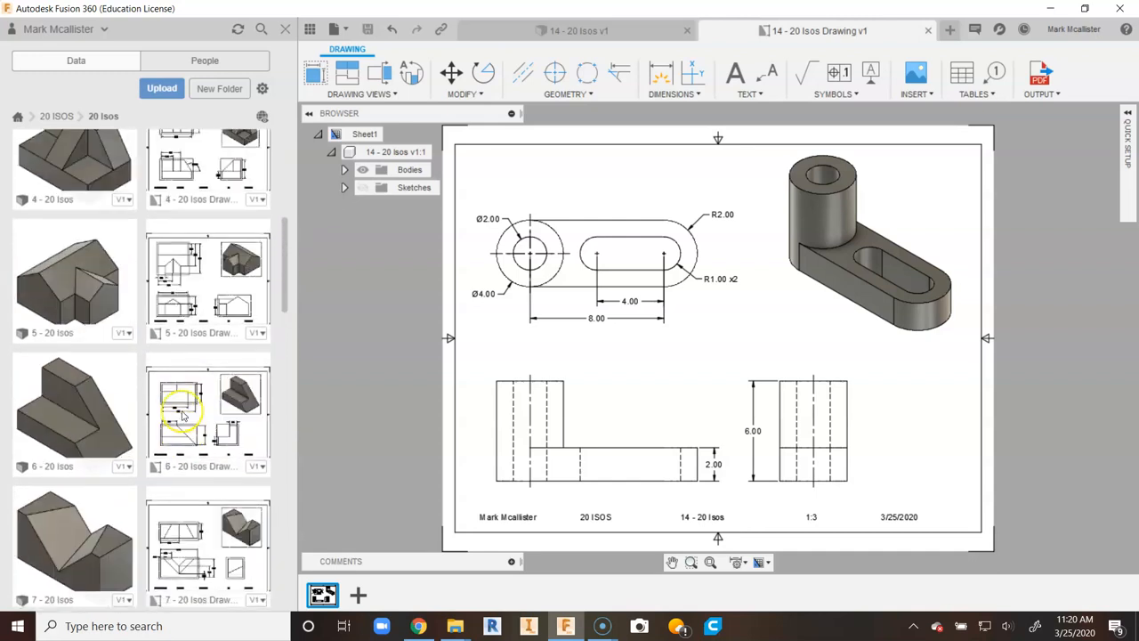
pyautogui.scroll(4, 183, 415)
pyautogui.scroll(-8, 183, 415)
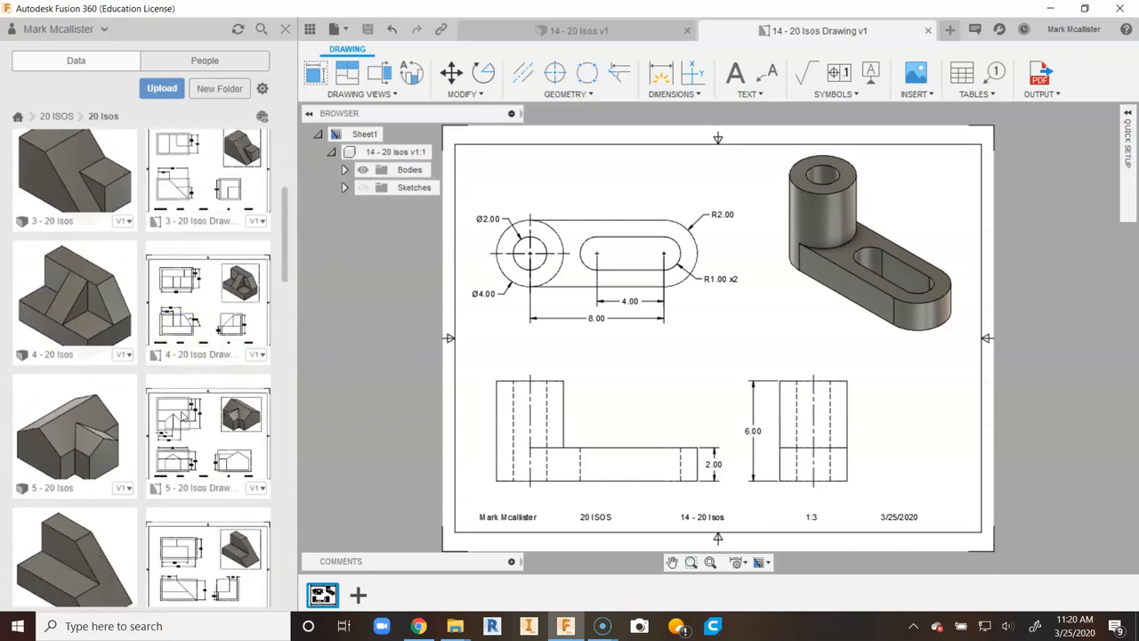
pyautogui.scroll(-6, 184, 412)
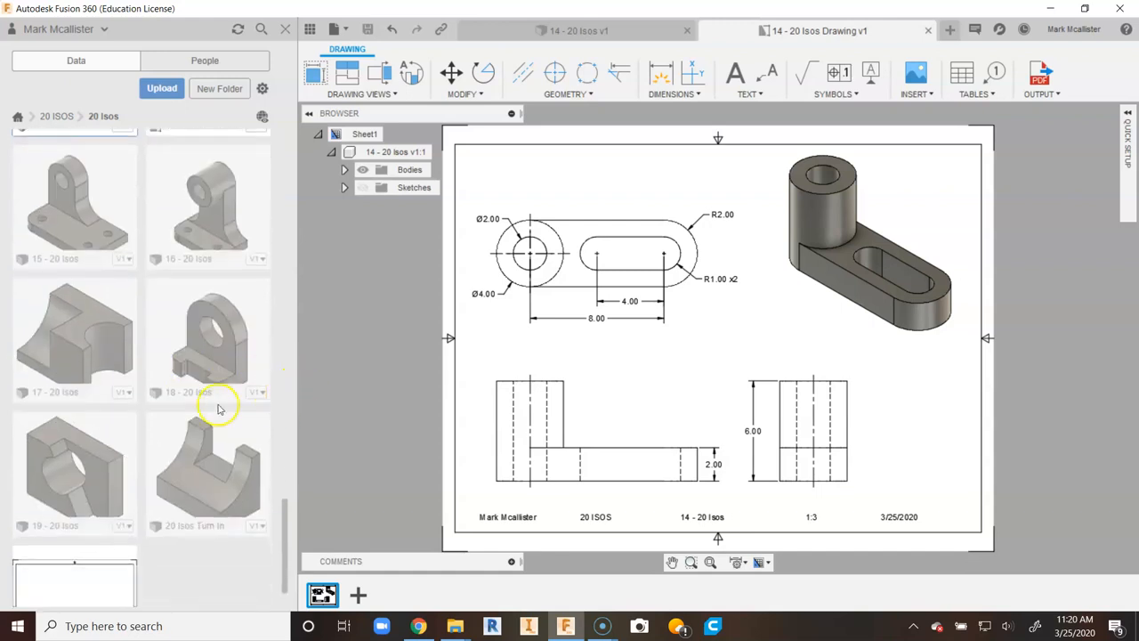
pyautogui.scroll(1, 218, 410)
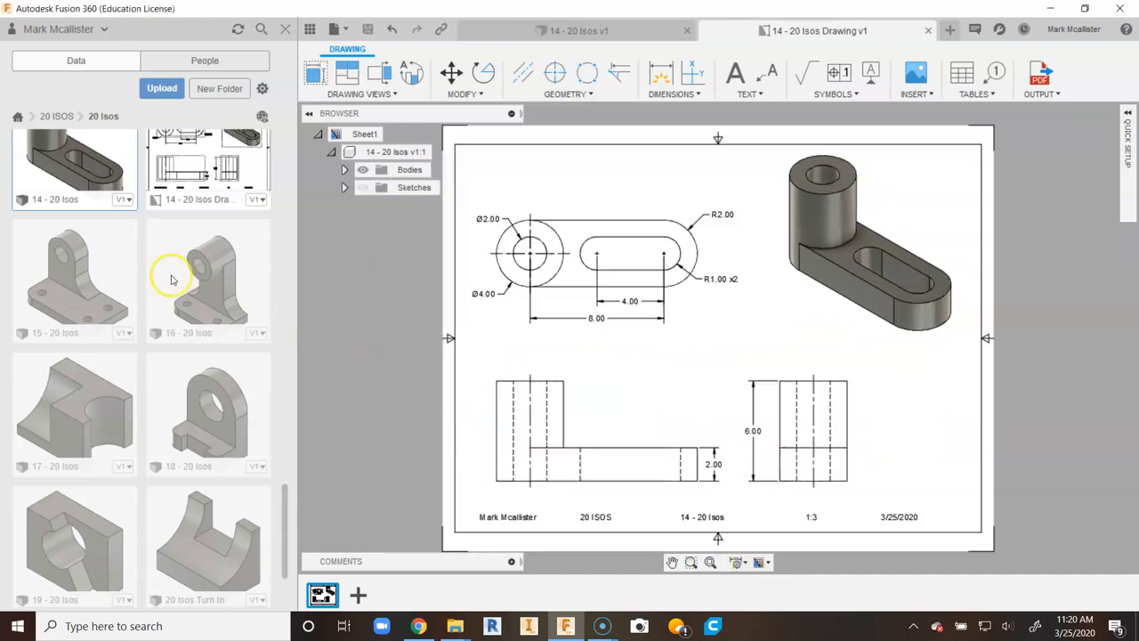
pyautogui.scroll(2, 133, 258)
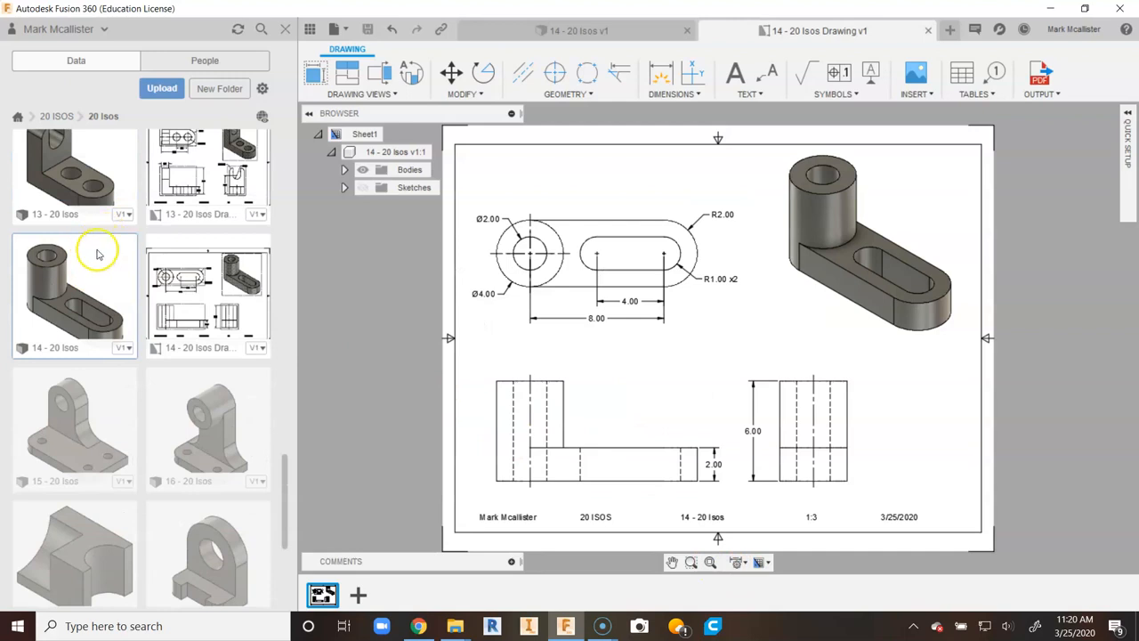